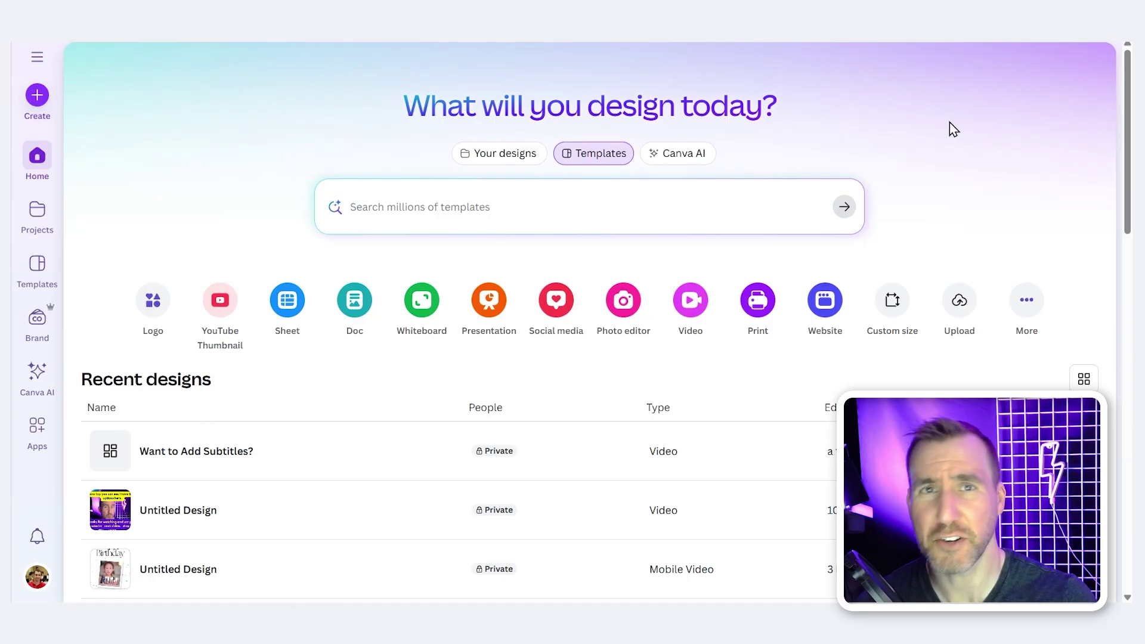
Start a new blank 1080 × 1080 Facebook Video design from the Videos formats
click(42, 96)
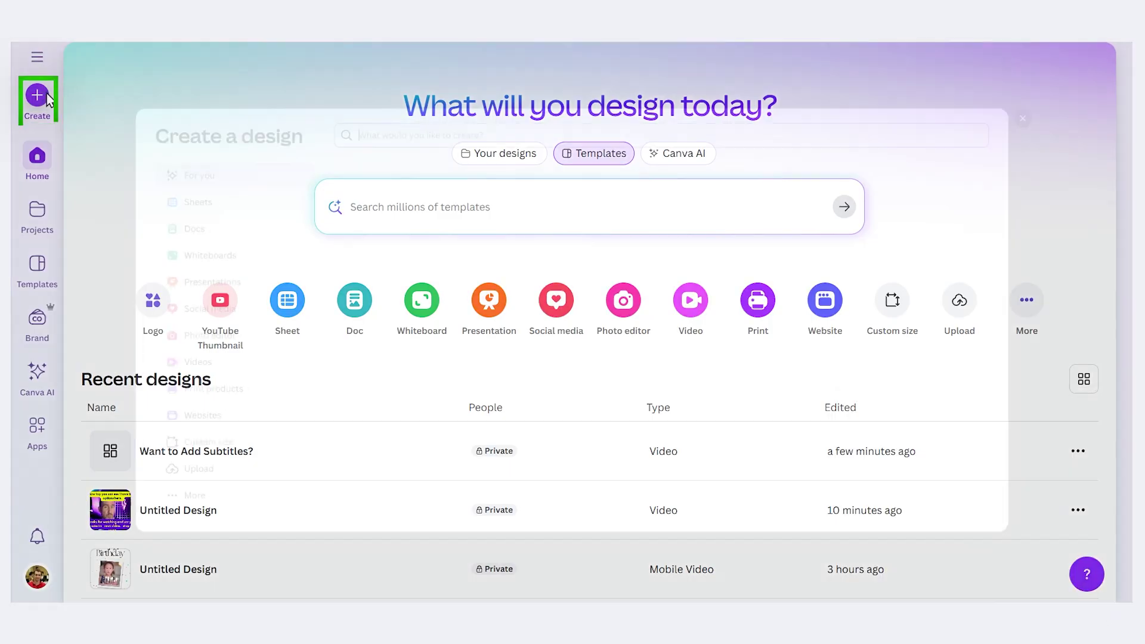
click(122, 373)
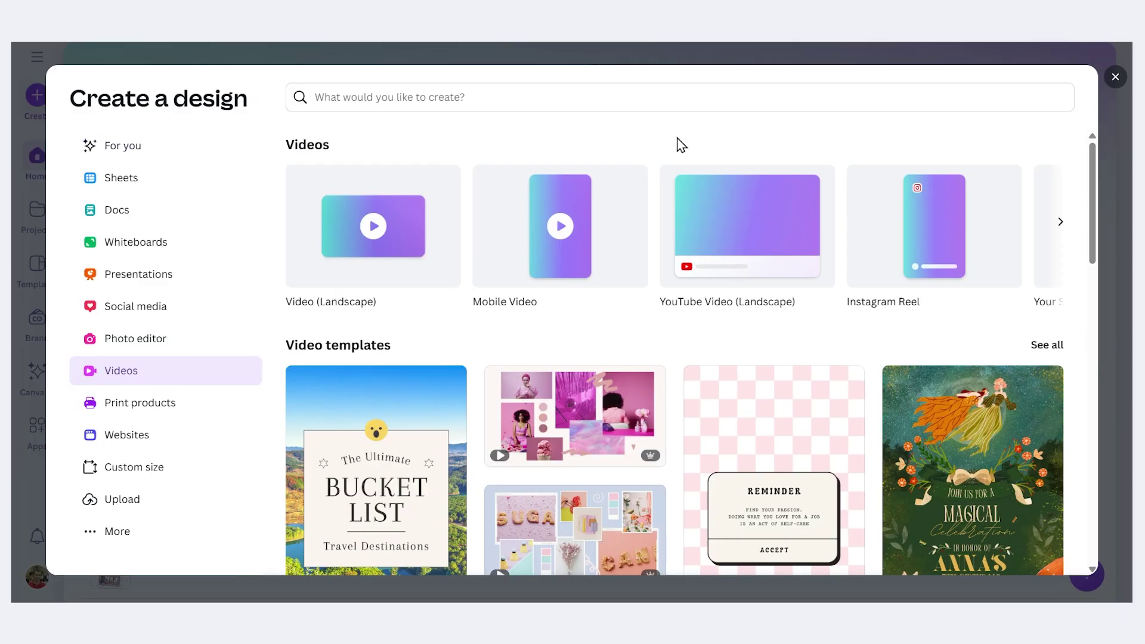
click(1060, 230)
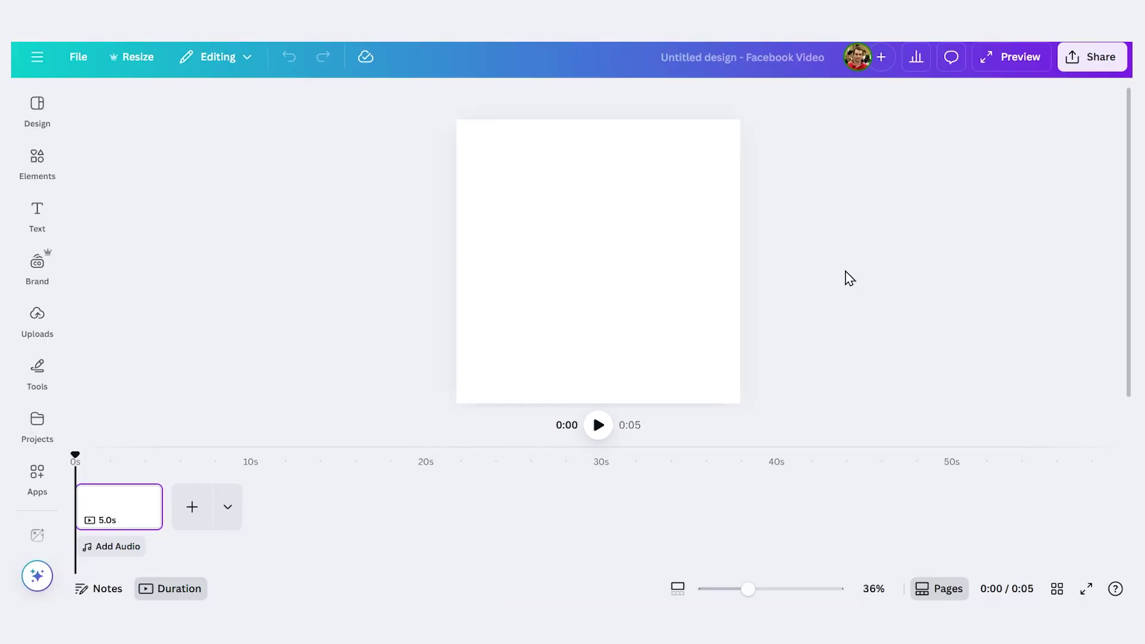
Search the Elements library for 'birthday cake'
click(51, 169)
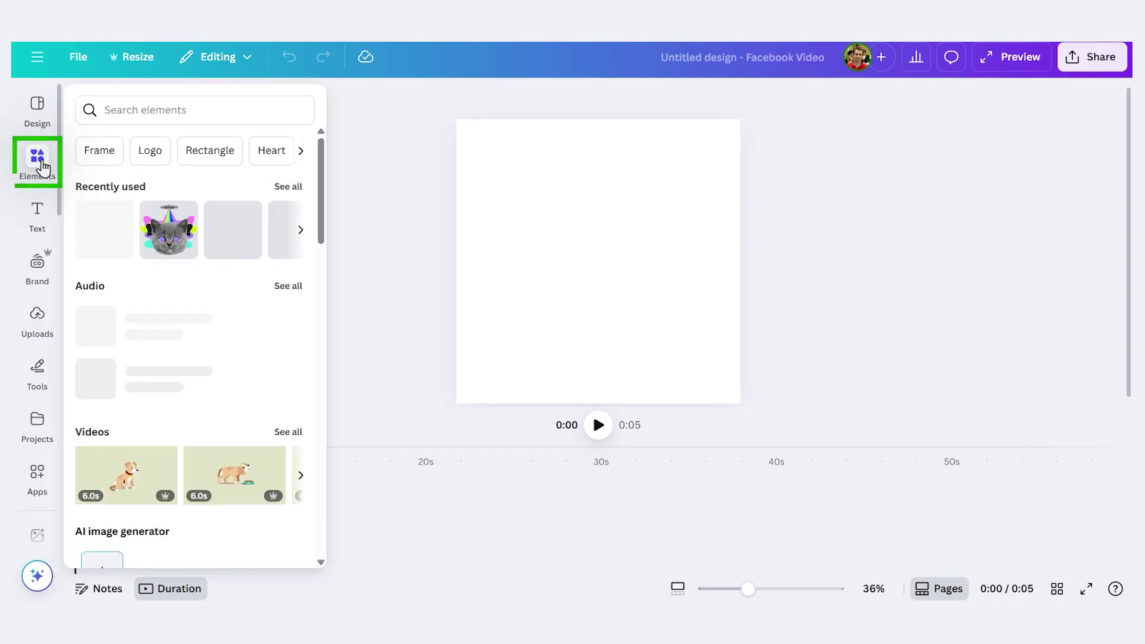
click(163, 107)
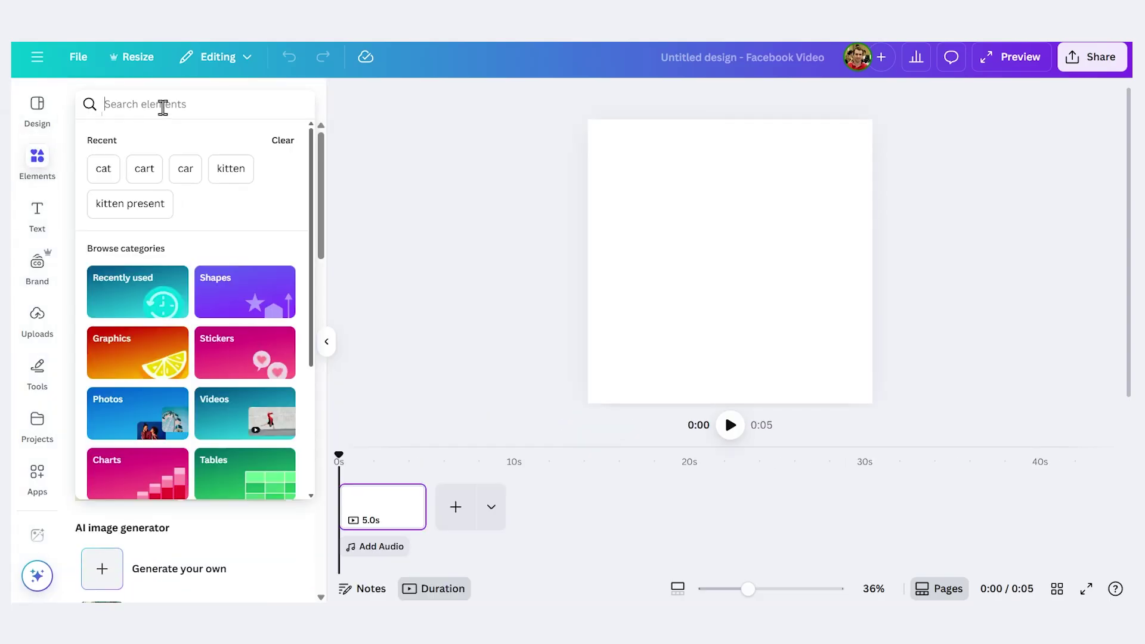
text(birthday cake)
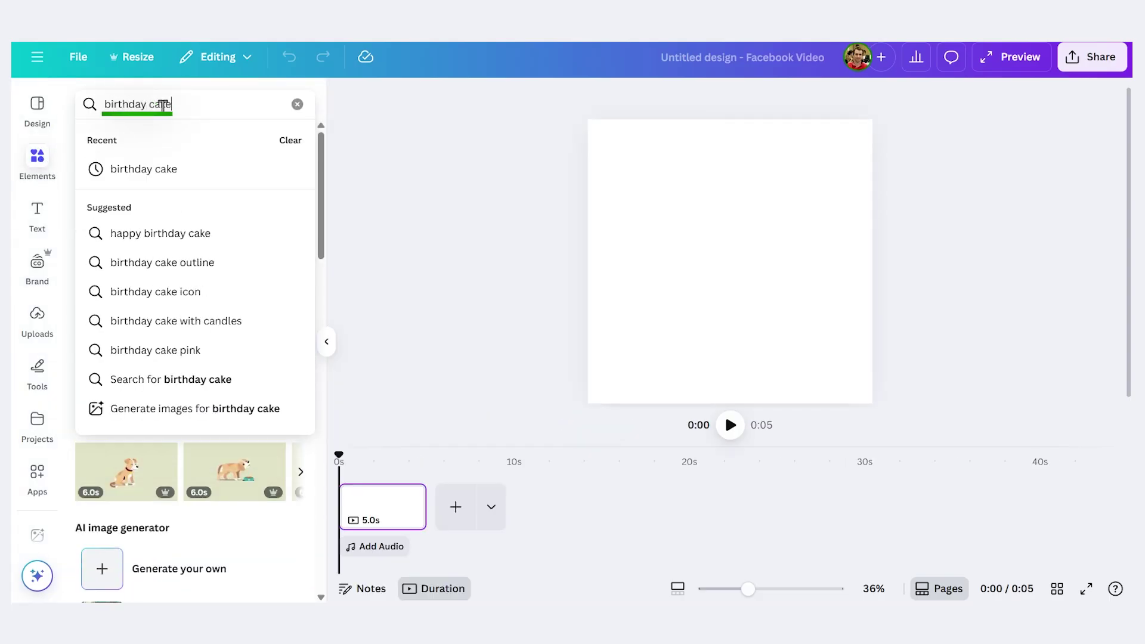
key(Return)
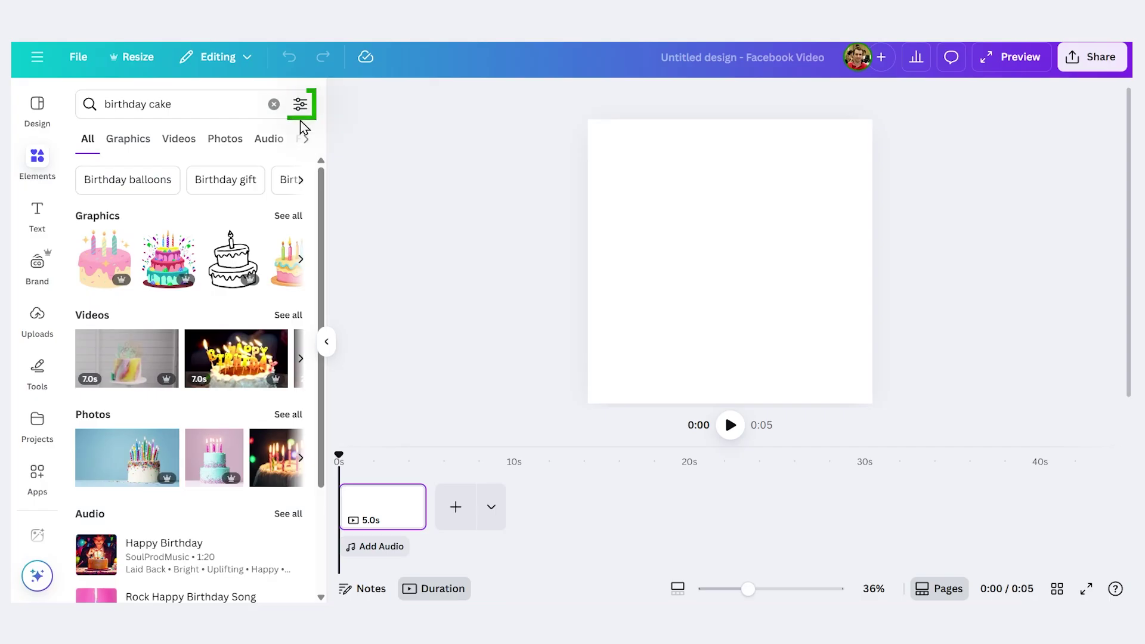
Filter the birthday cake results to animated items in the Graphics tab
click(301, 105)
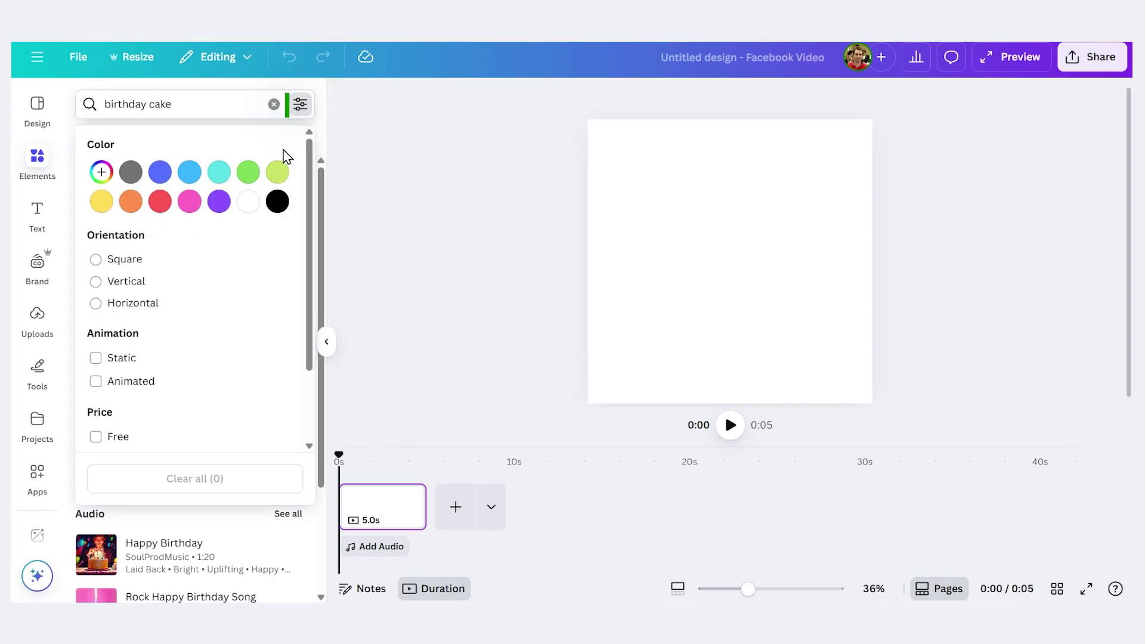
click(102, 386)
click(302, 105)
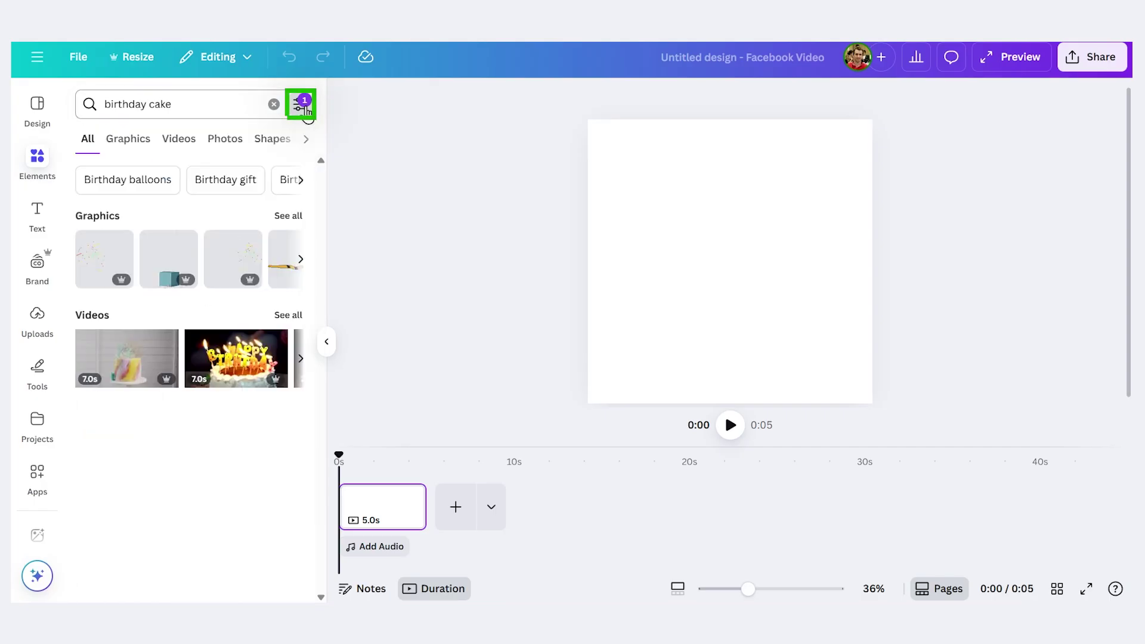
click(125, 143)
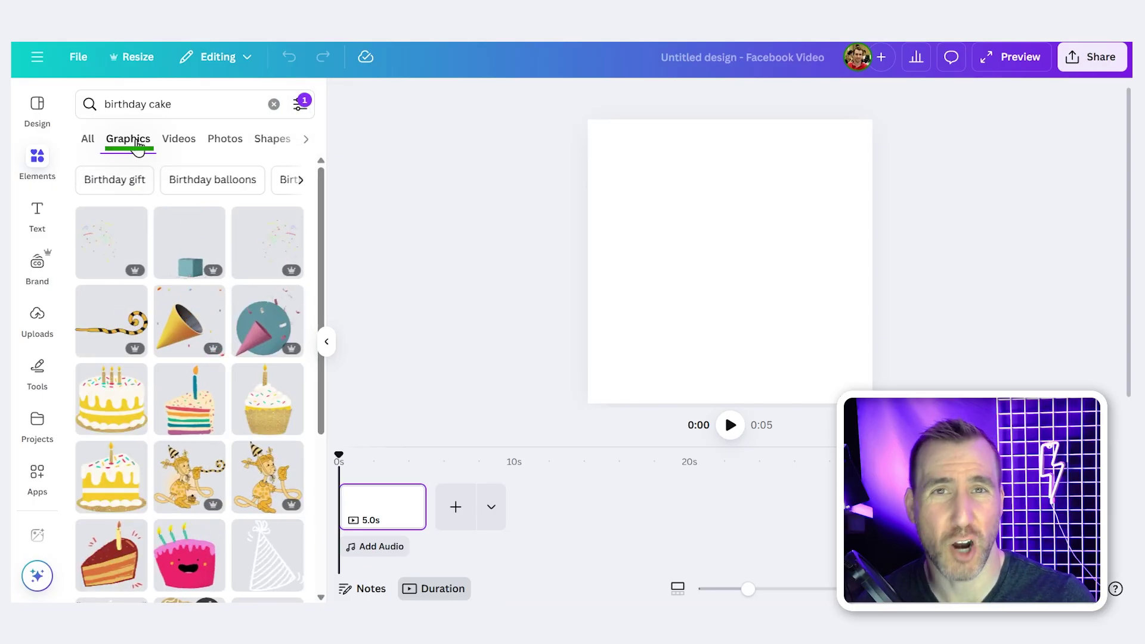
click(180, 142)
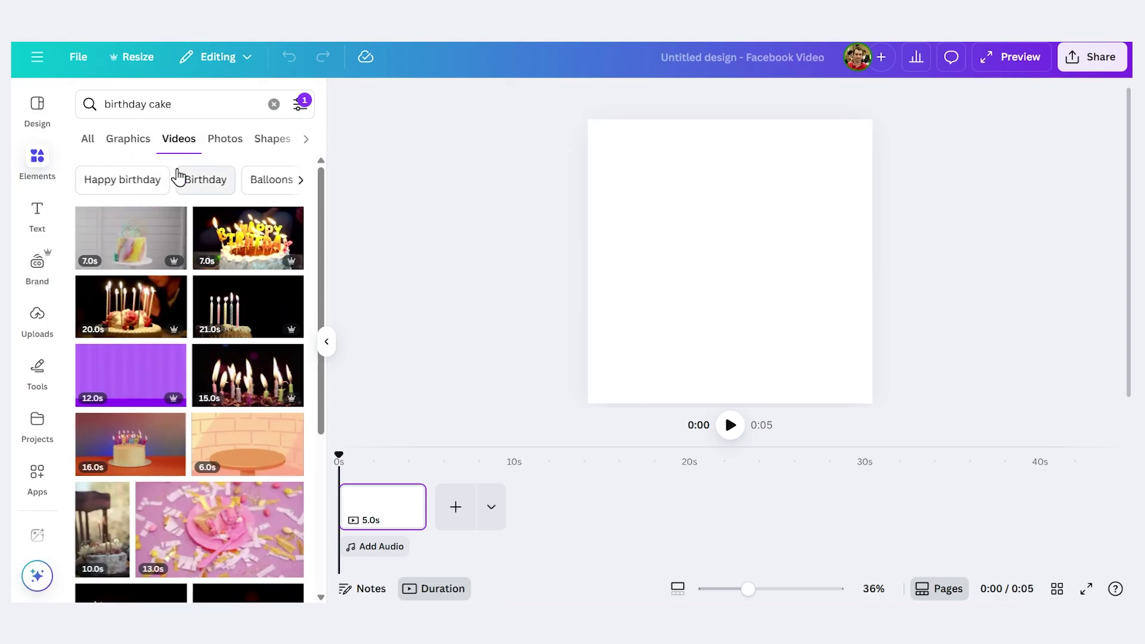
click(130, 143)
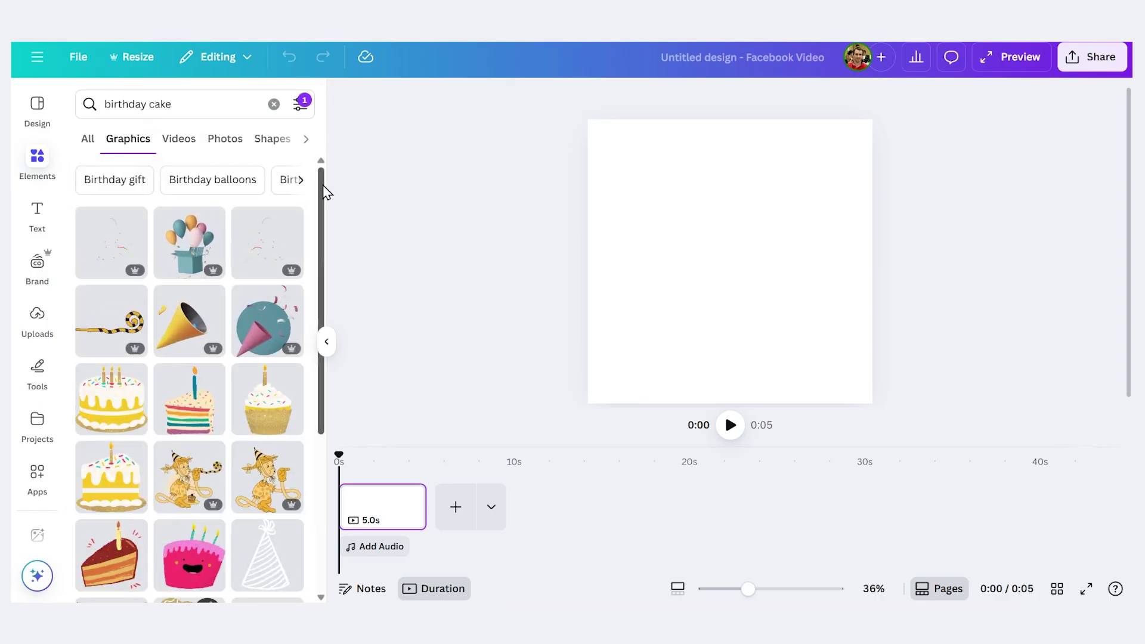
Place the animated rainbow cake slice on the page, resized and centred
drag(325, 190, 328, 235)
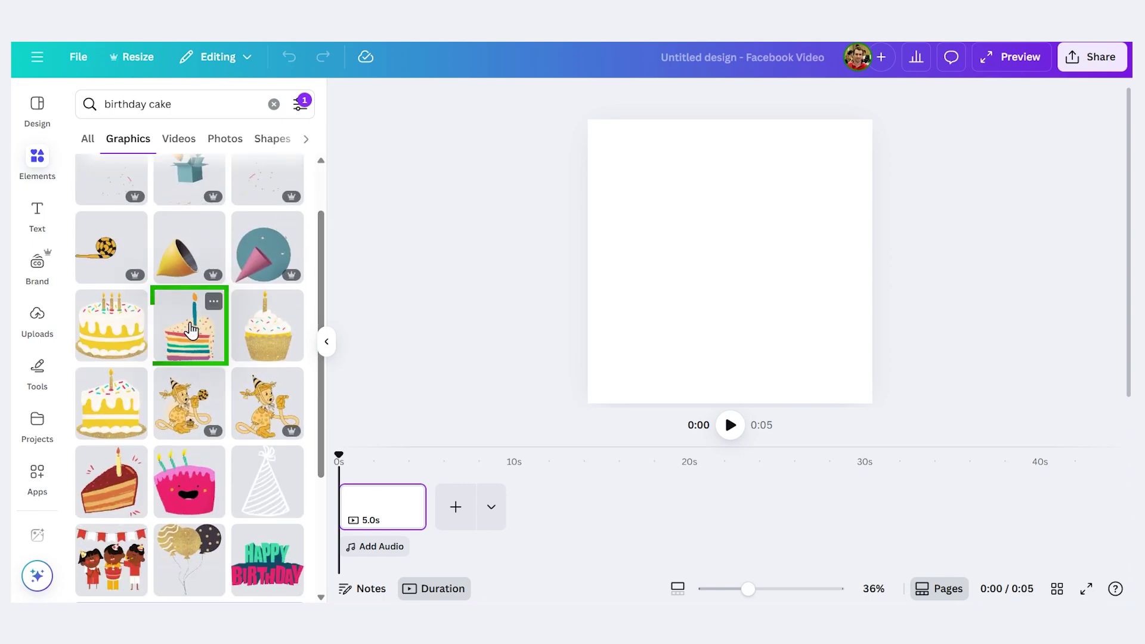
drag(191, 330, 690, 209)
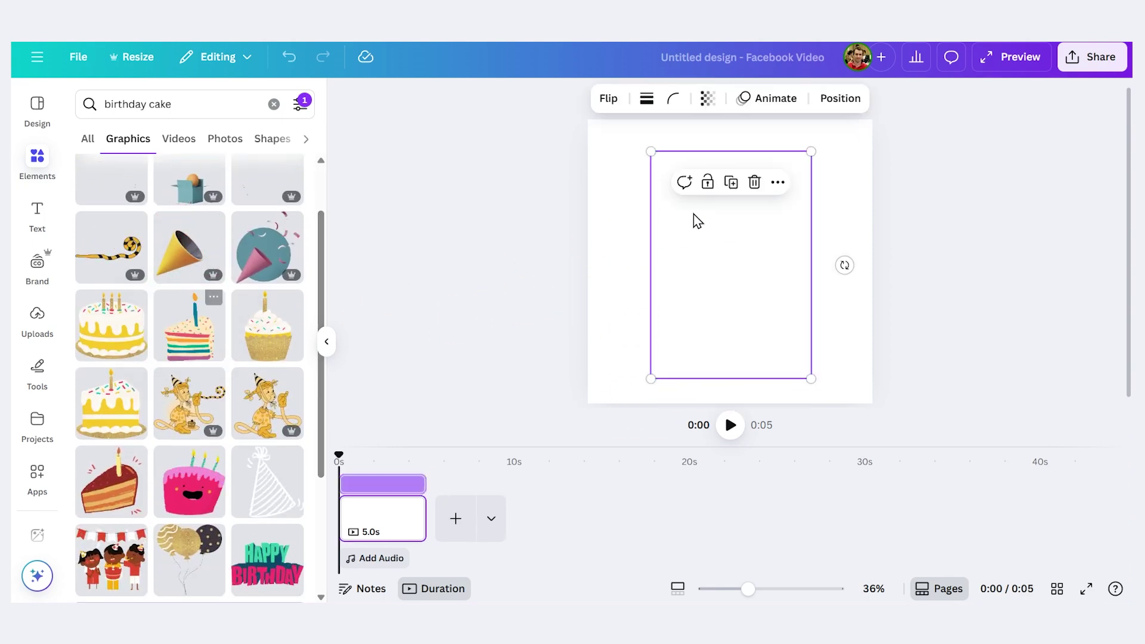
drag(813, 146, 788, 177)
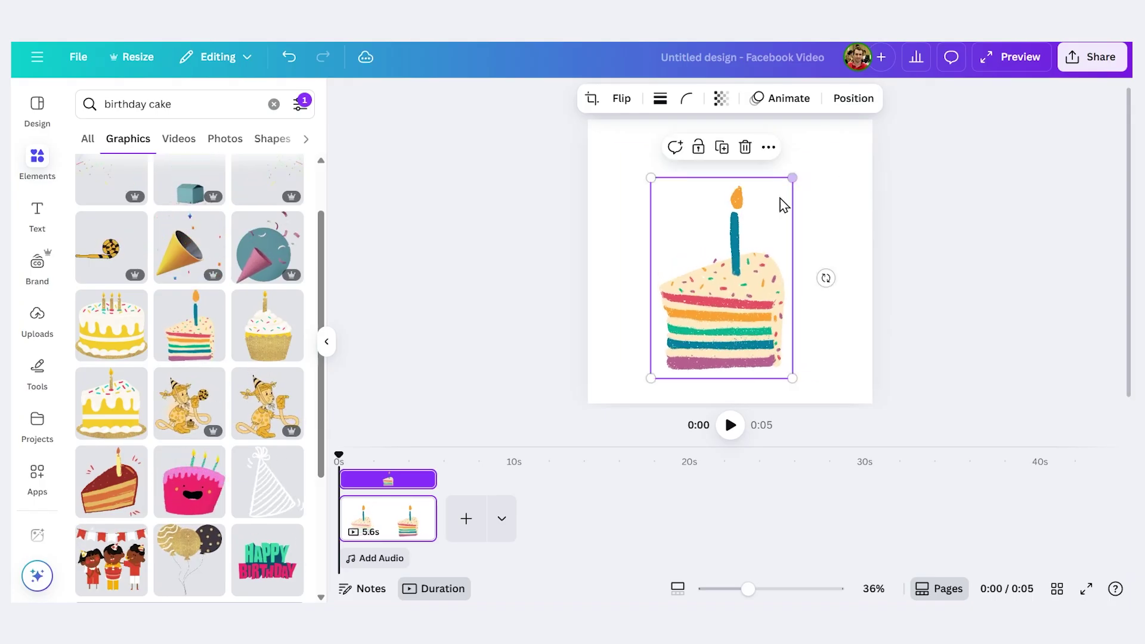
drag(735, 280, 748, 278)
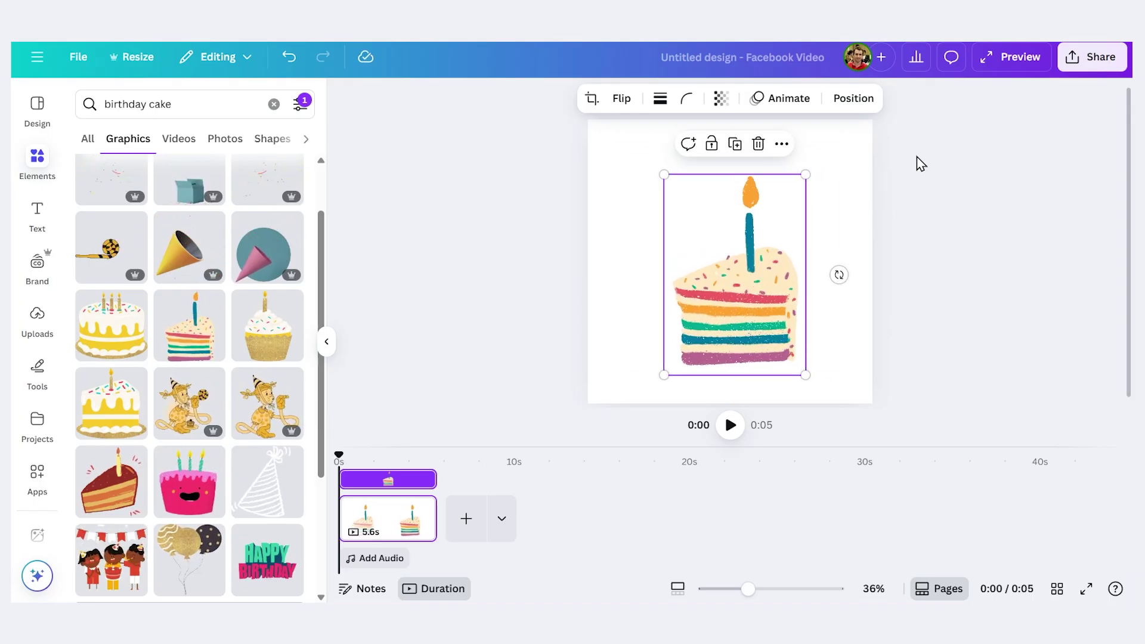
Set the page background colour to light turquoise
click(614, 206)
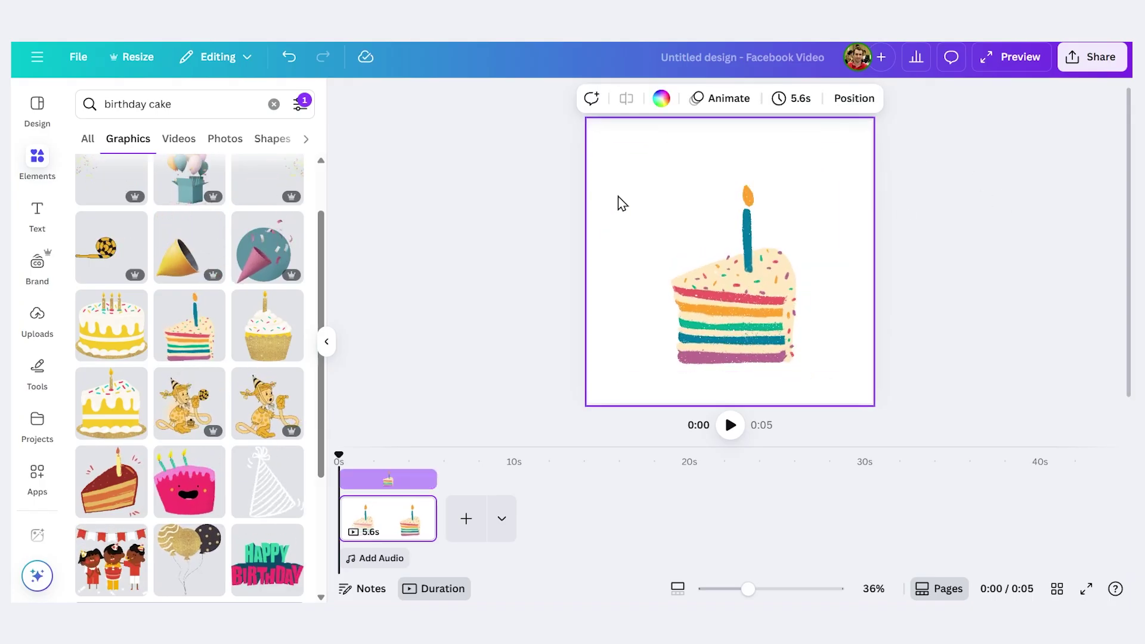
click(661, 98)
click(190, 396)
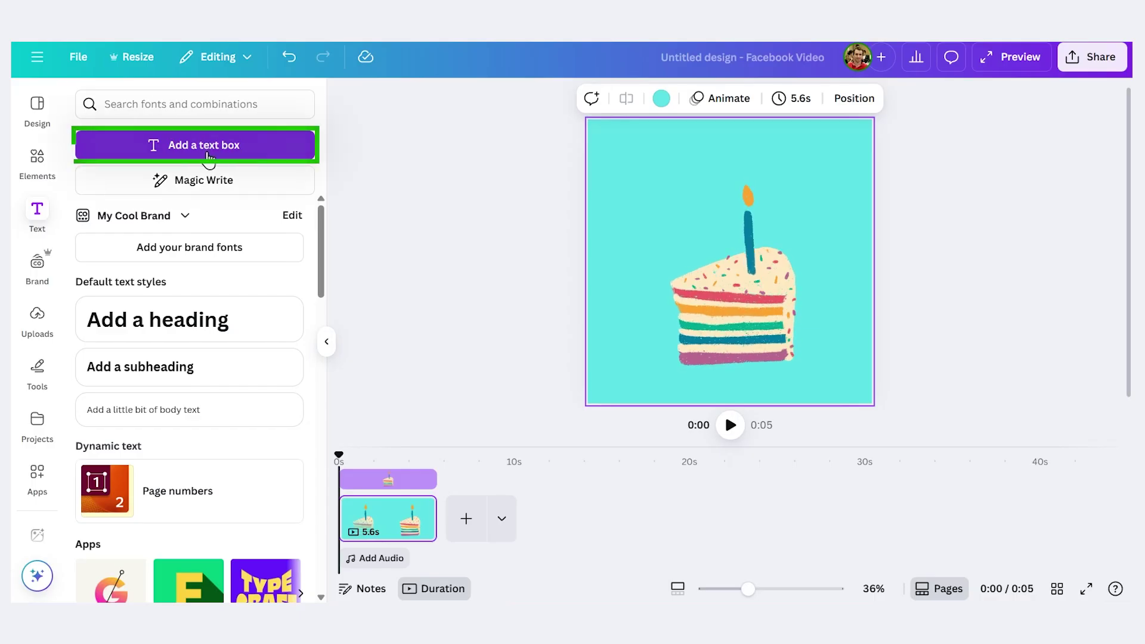
Add the 'This is perfect' text combination above the cake, reworded to Happy Birthday and enlarged
drag(322, 218, 319, 441)
drag(127, 361, 656, 187)
double_click(657, 156)
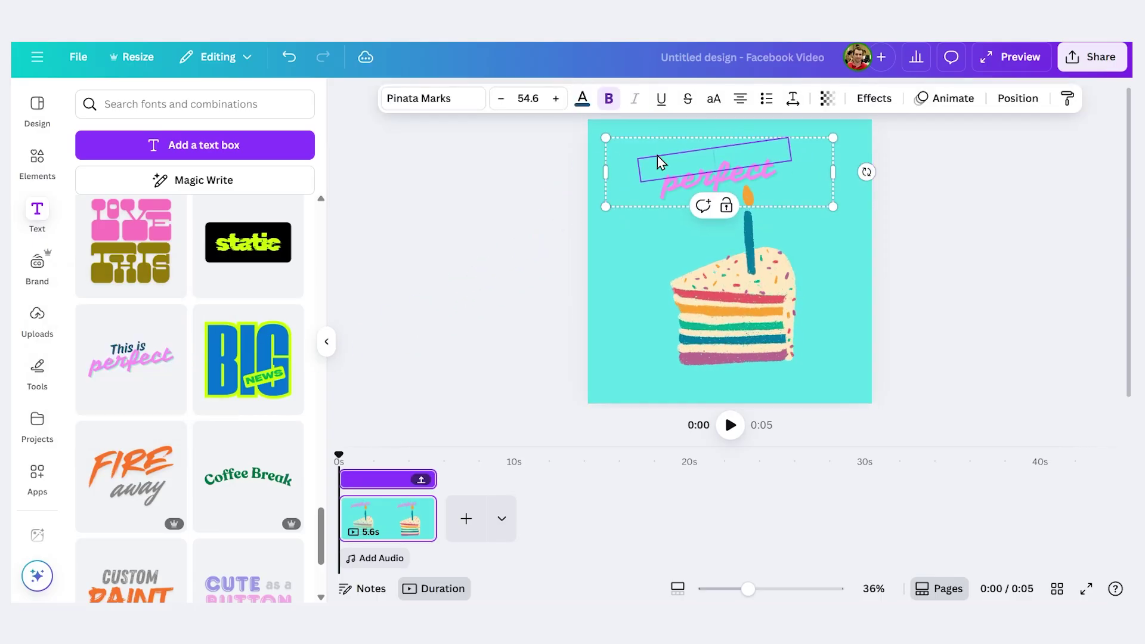
text(Happy)
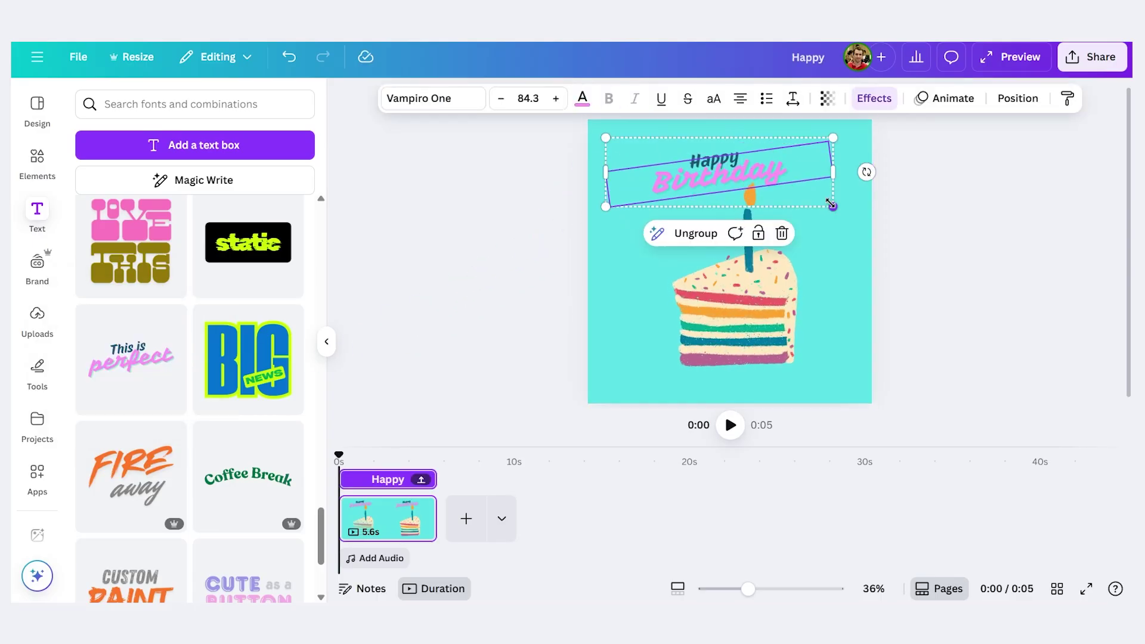
drag(841, 212, 806, 194)
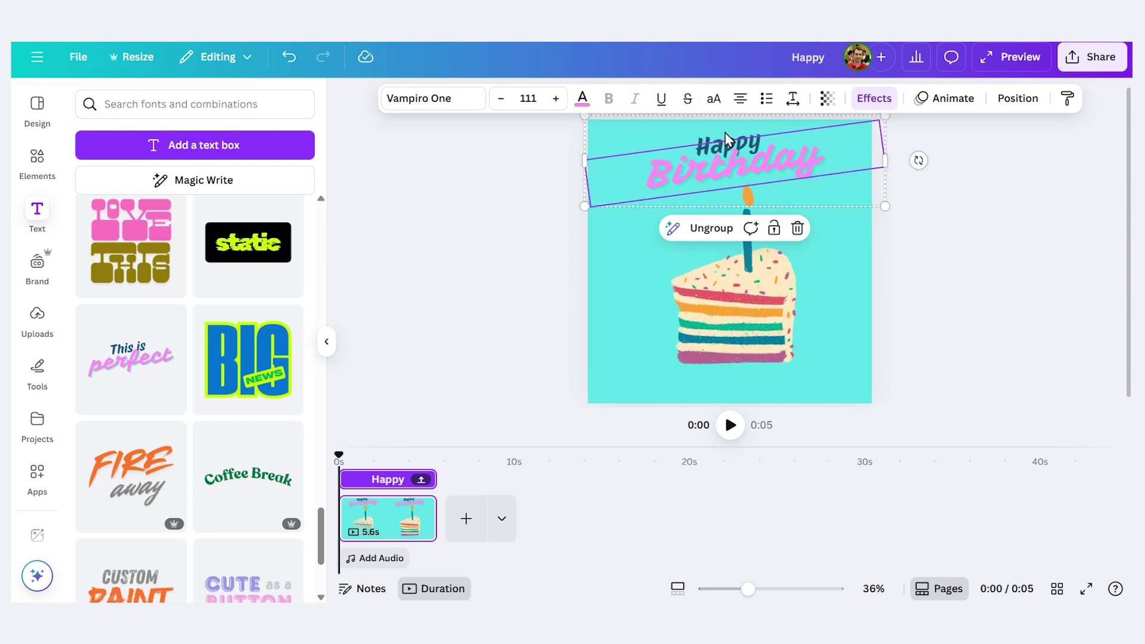
Apply the Tumble animation to the Happy Birthday heading as a group
click(953, 99)
click(135, 332)
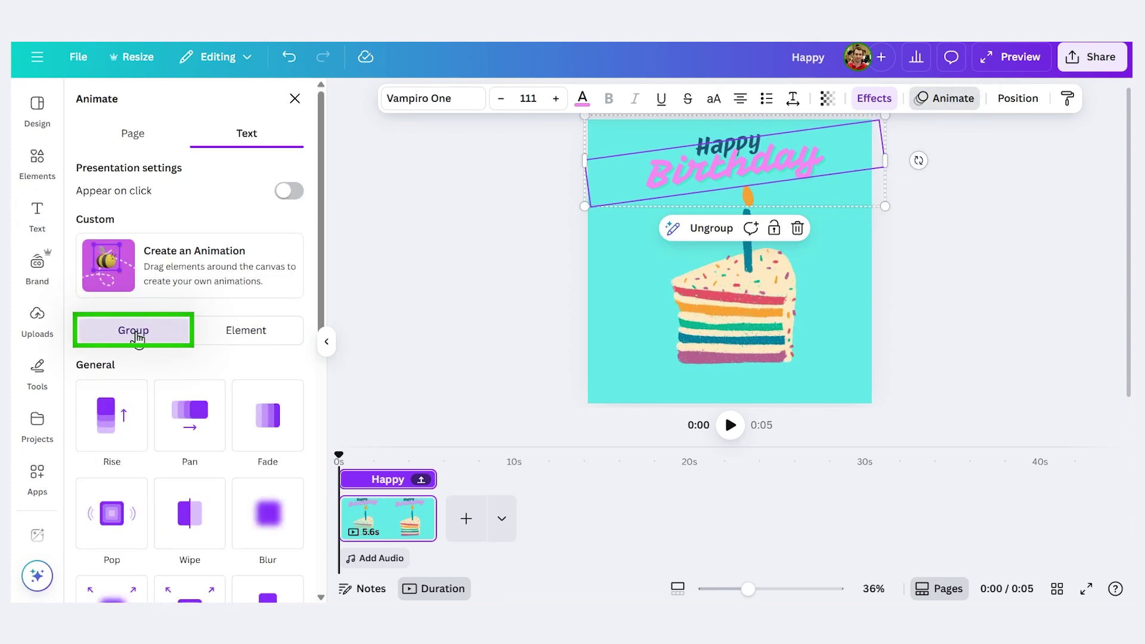
scroll(245, 340, down, 3)
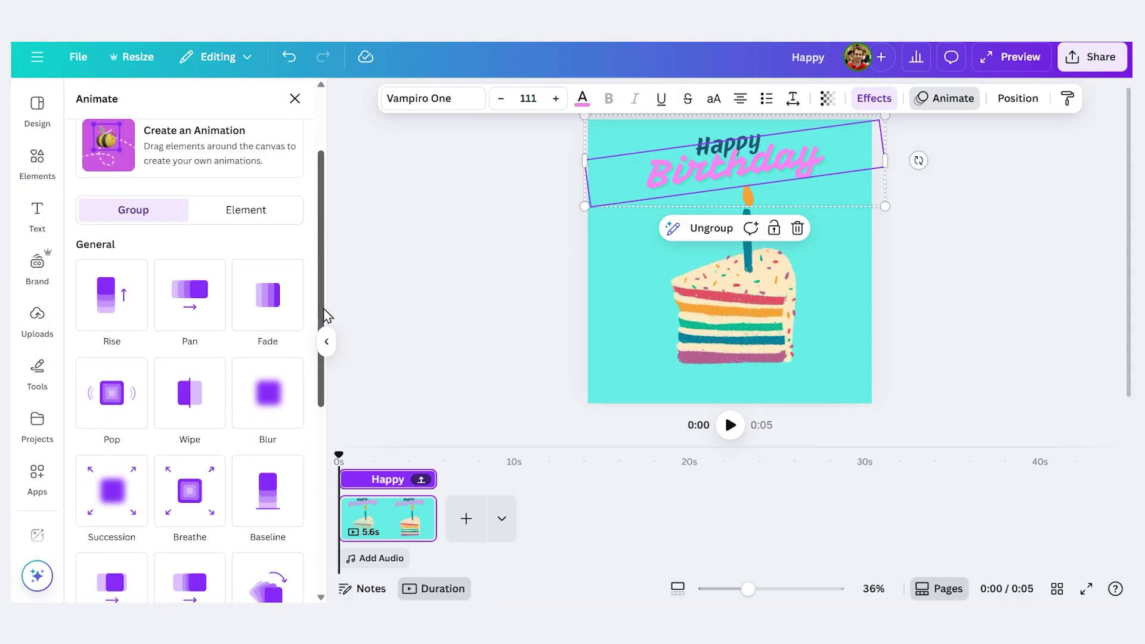
scroll(325, 333, down, 2)
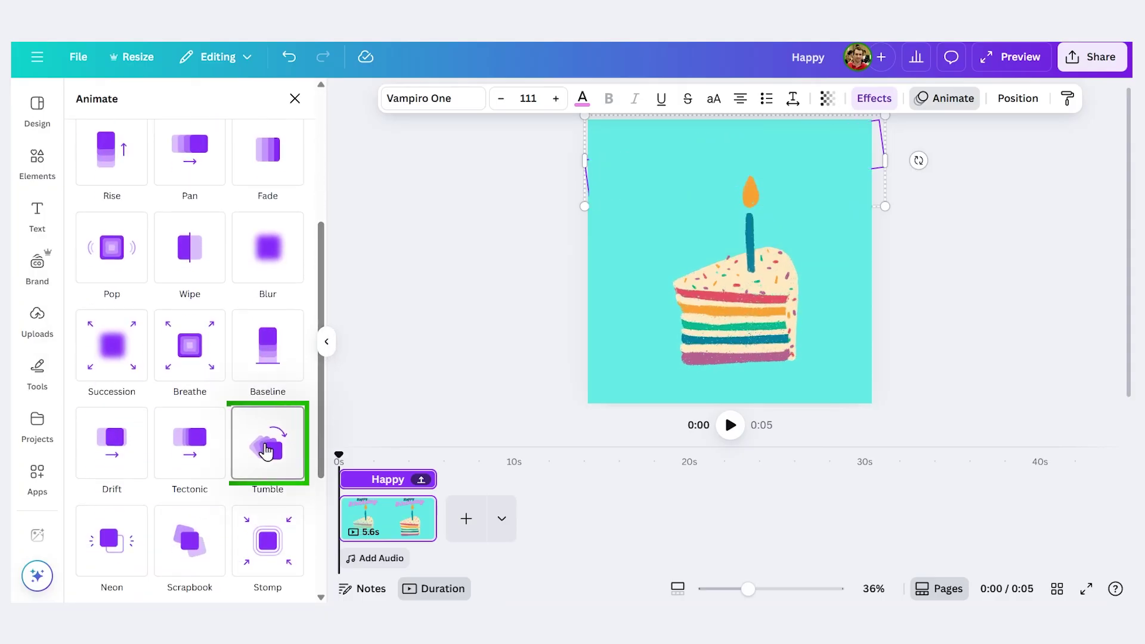
click(266, 451)
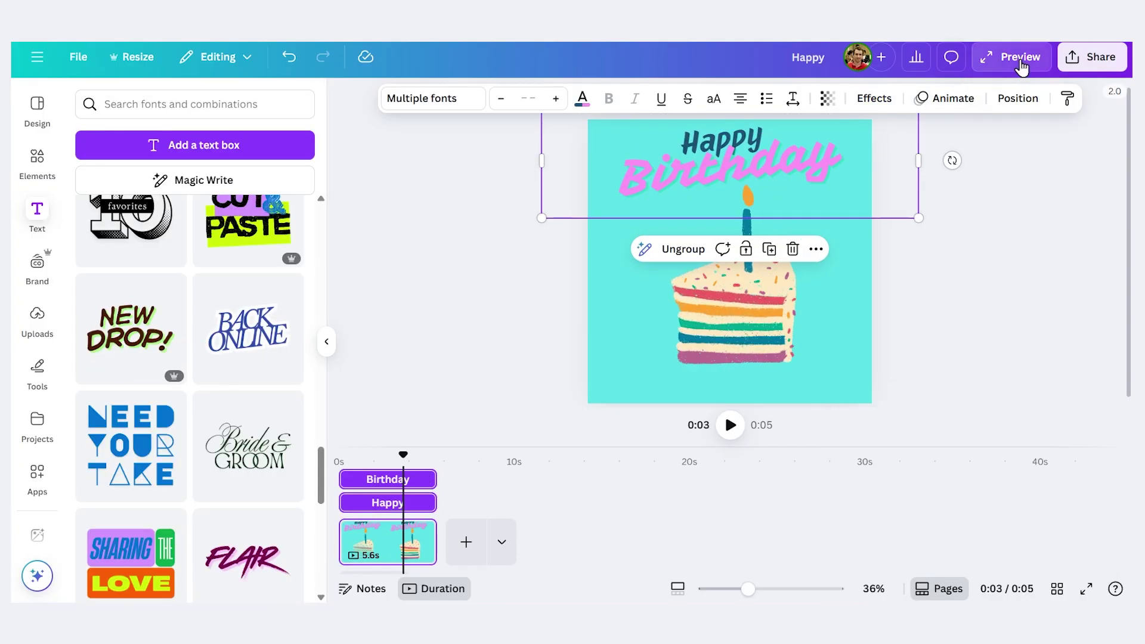
Preview the birthday cake animation full-screen
click(1020, 62)
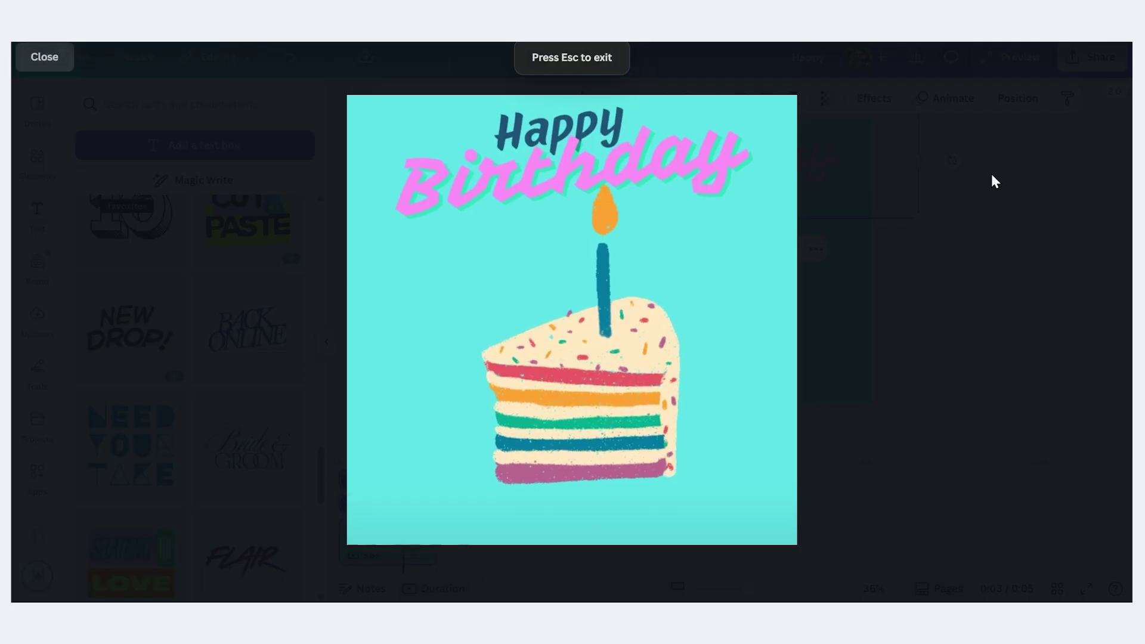
mouse_move(733, 332)
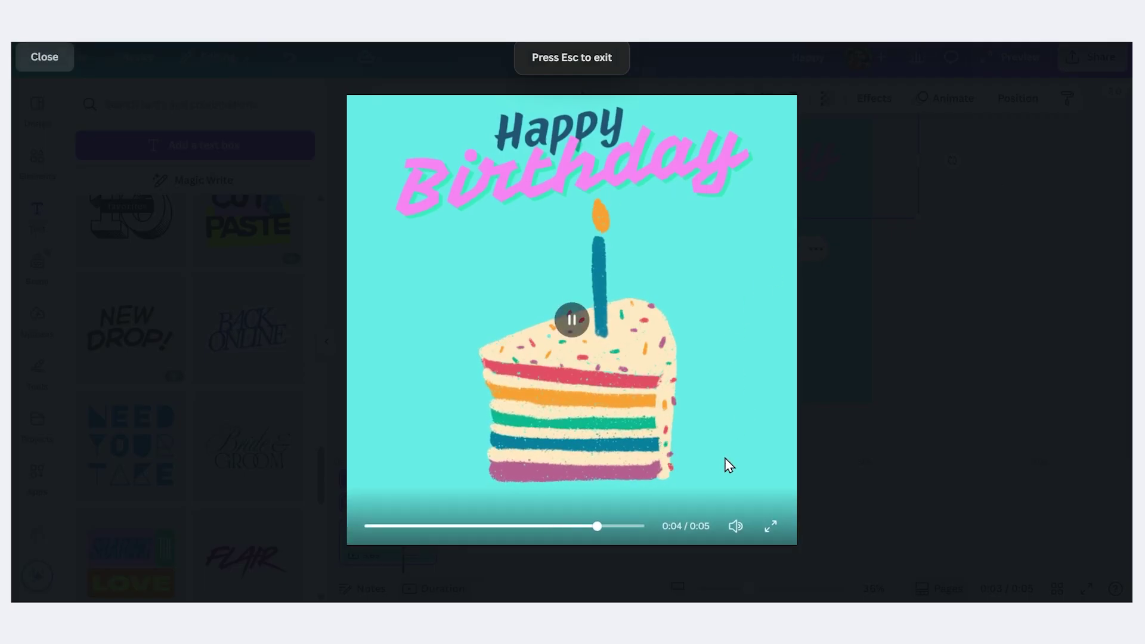
key(Escape)
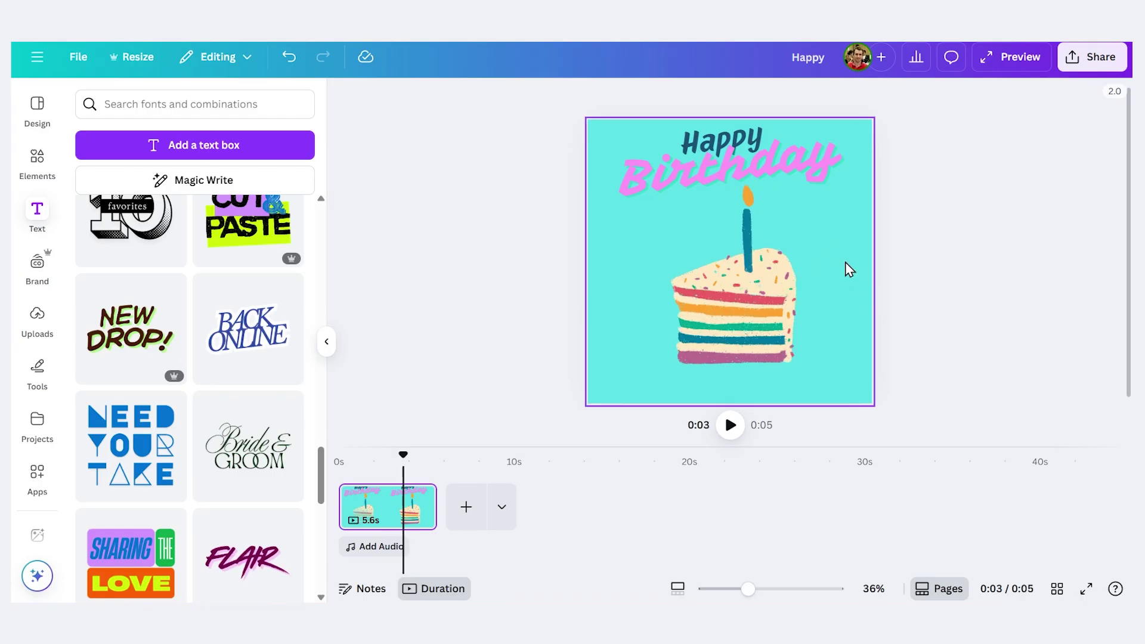
Set the cake page's timing to 2.0 seconds
click(849, 269)
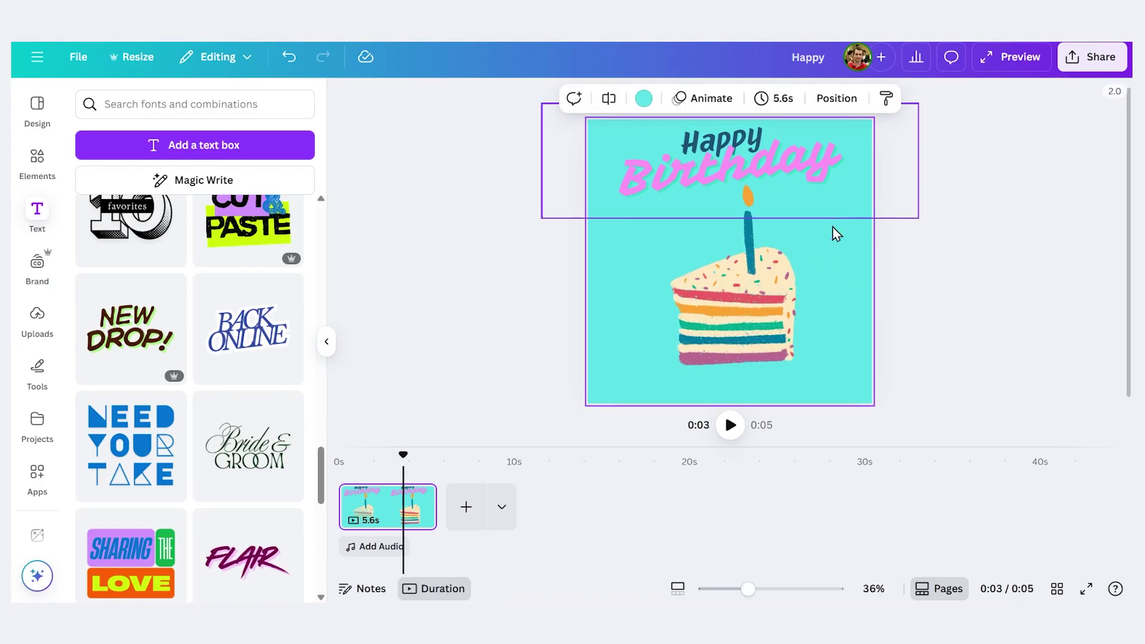
click(777, 101)
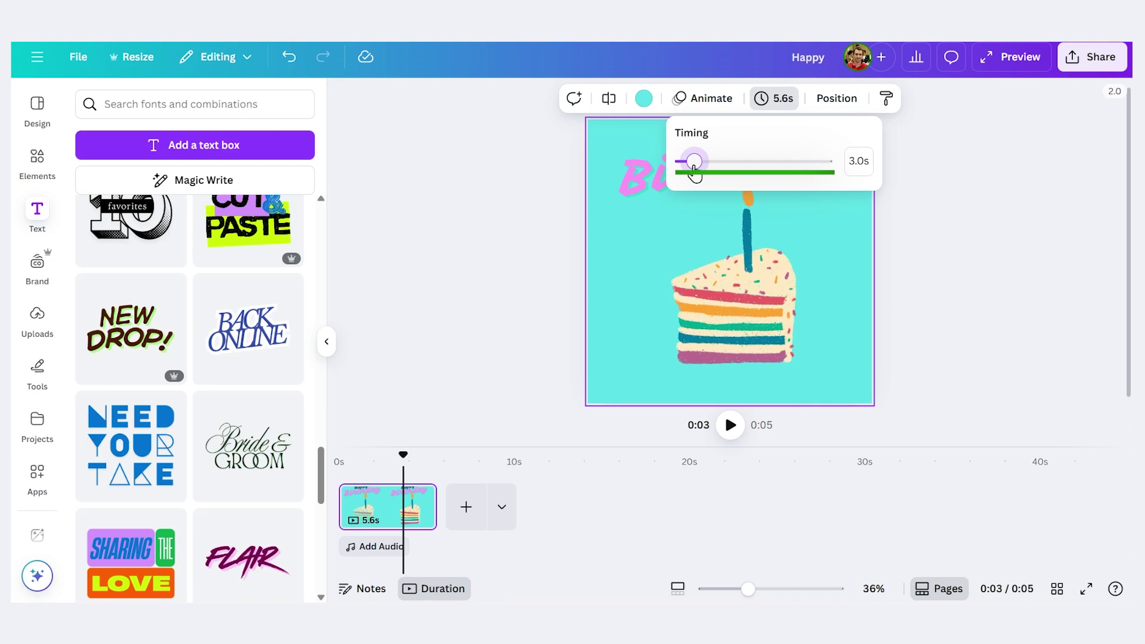
click(567, 222)
Slightly resize the Happy Birthday title, shift it left, and preview the 2-second animation
click(1017, 57)
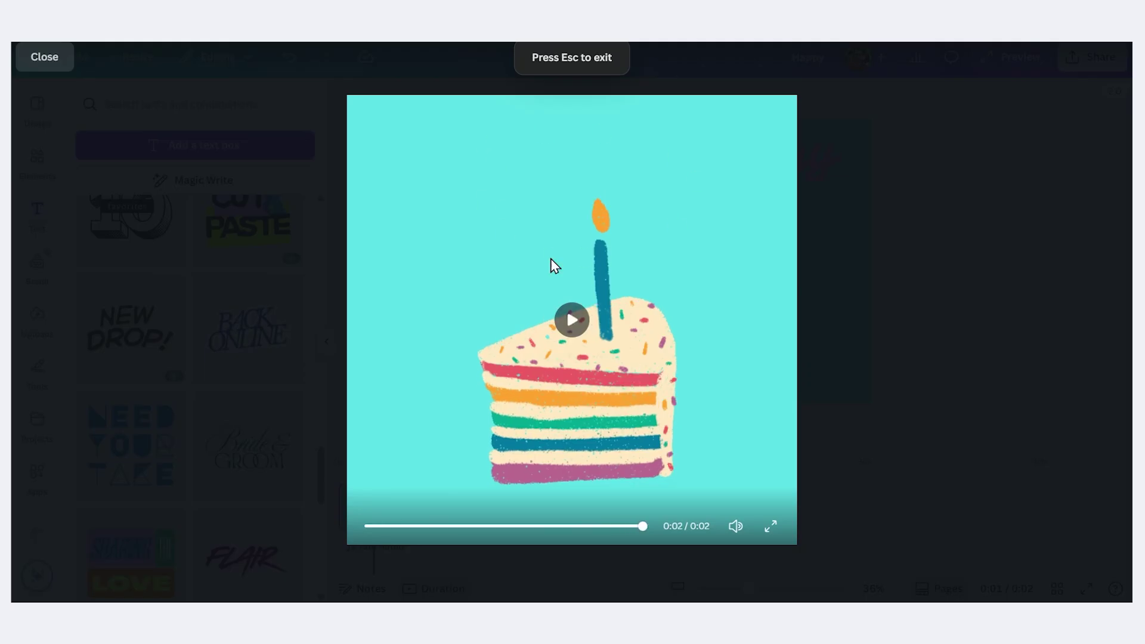
key(Escape)
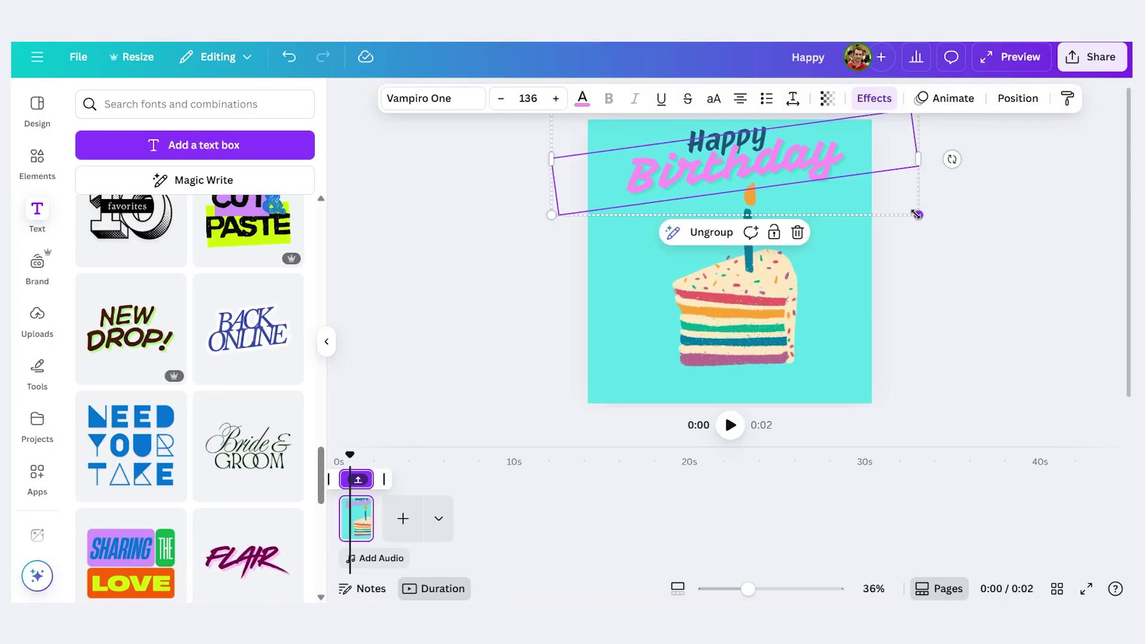
mouse_move(914, 214)
mouse_down()
mouse_move(901, 209)
mouse_move(916, 213)
mouse_up()
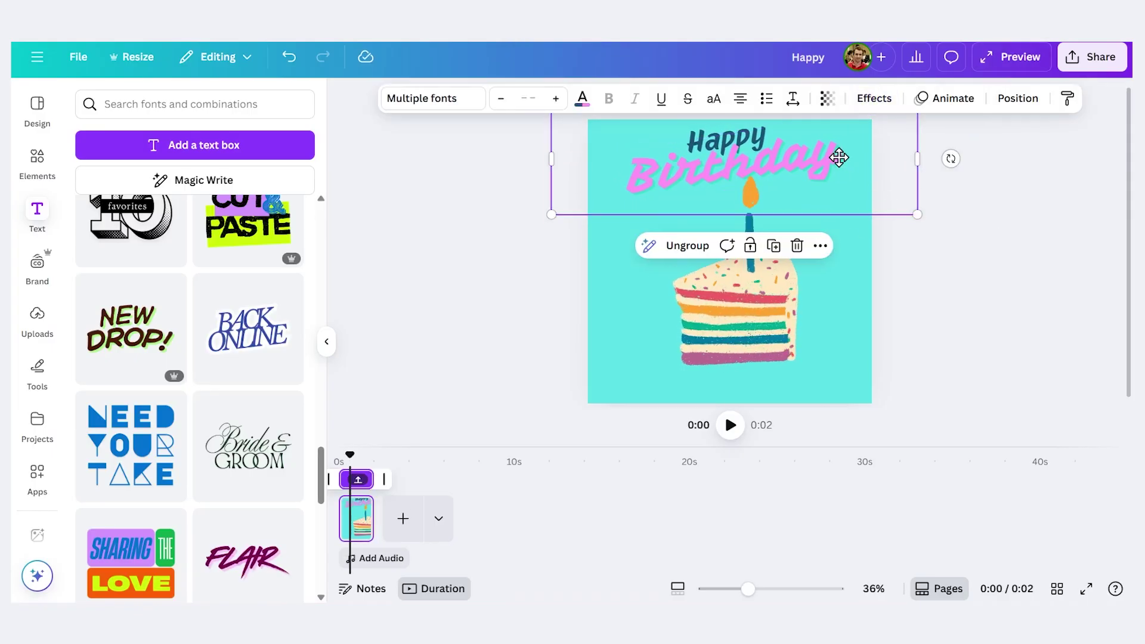
drag(839, 157, 838, 157)
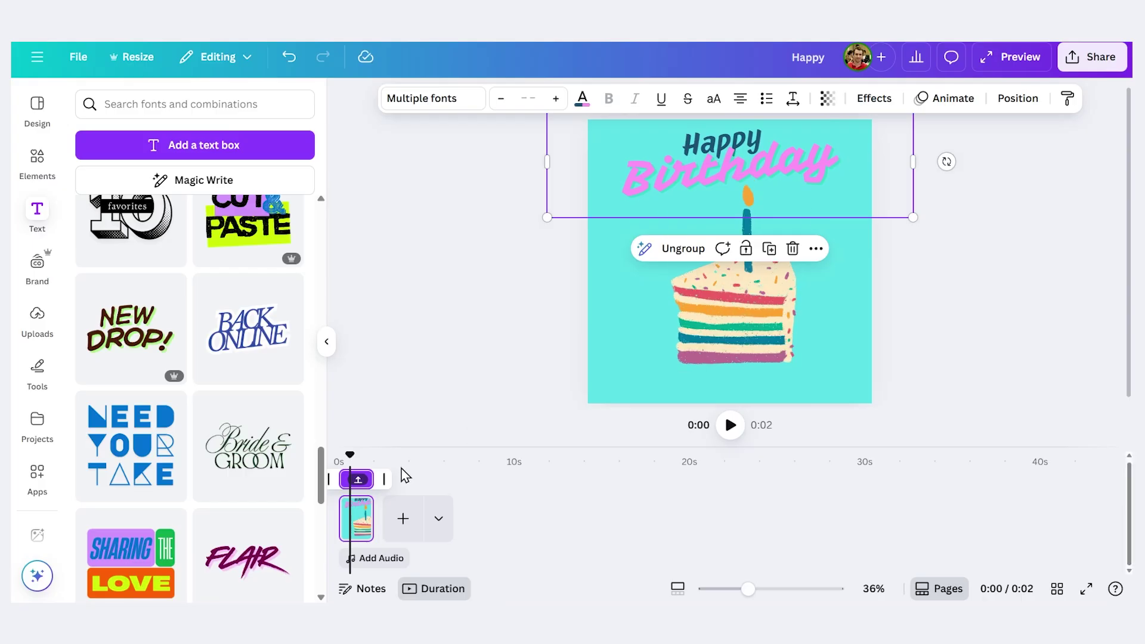
click(360, 485)
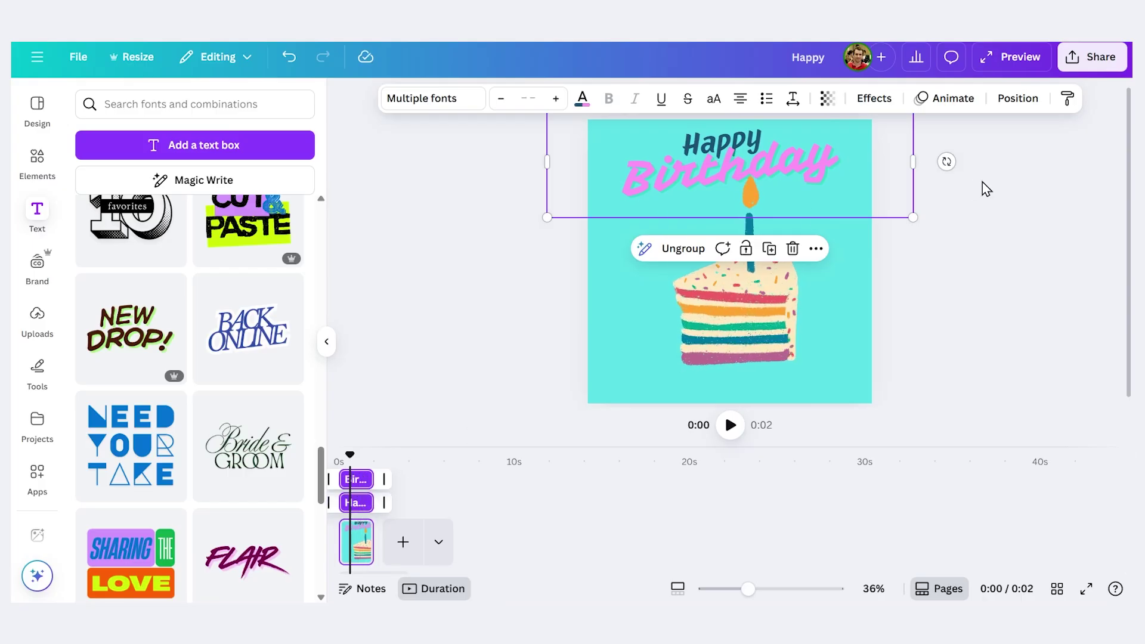
click(1020, 59)
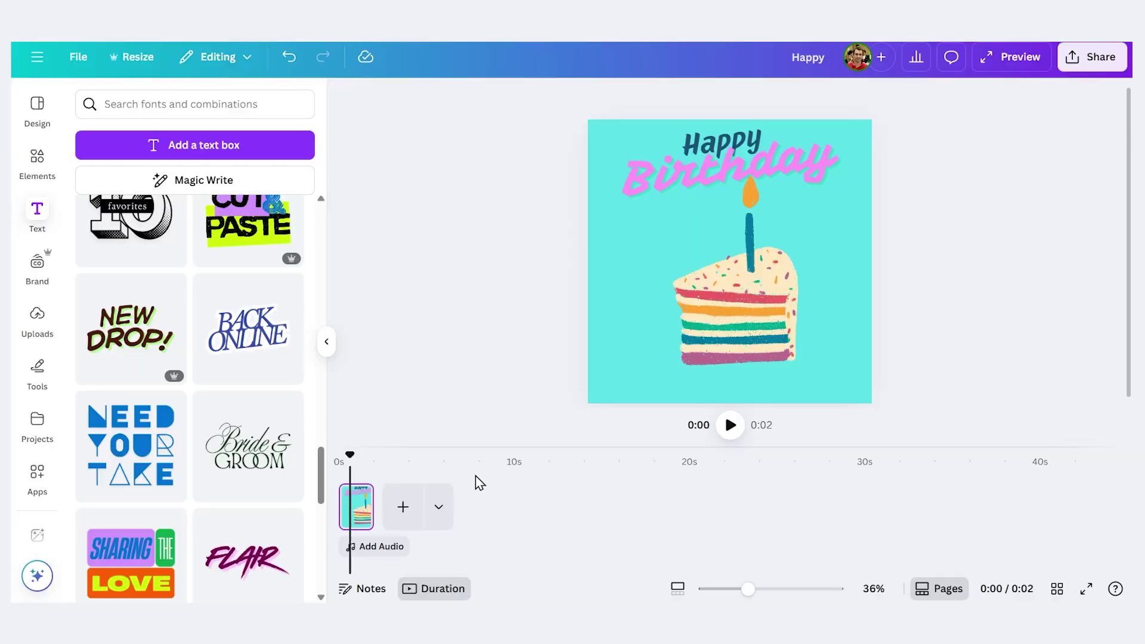
Add a second page trimmed to 2 seconds
click(404, 510)
drag(449, 502, 397, 502)
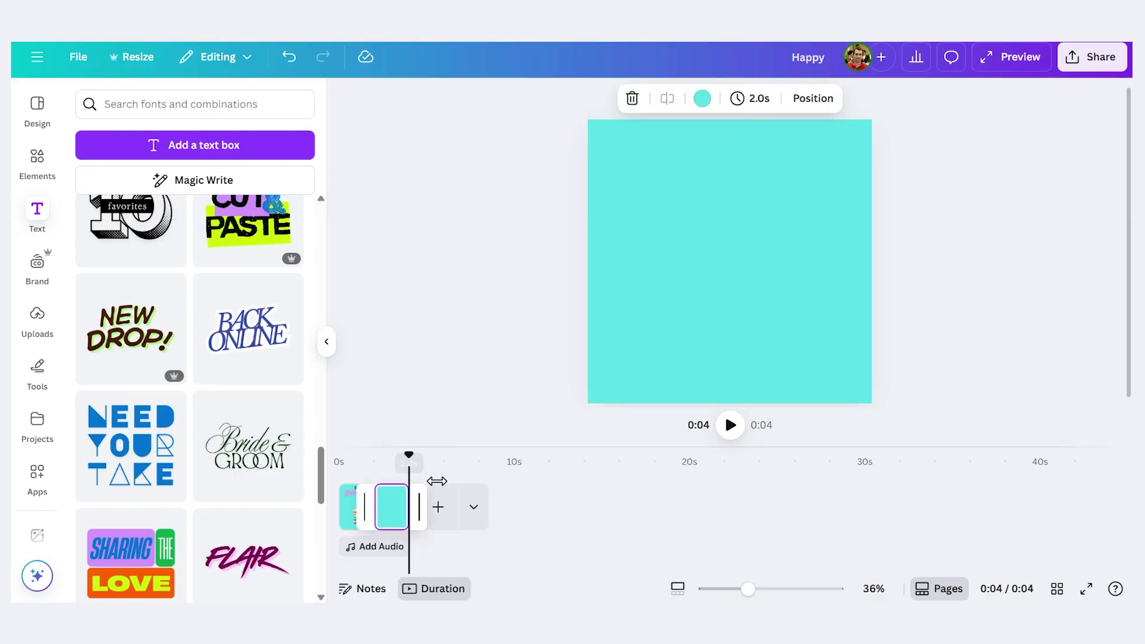
click(681, 248)
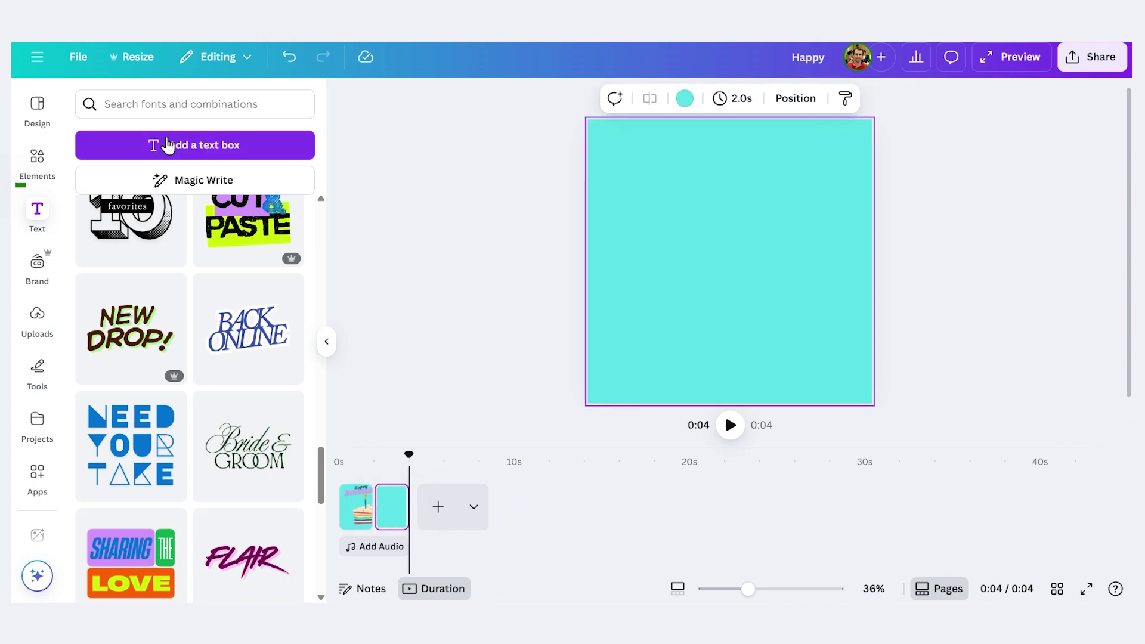
Search Elements for 'kitten' and place the grey alien kitten graphic on the page
click(37, 162)
text(ki)
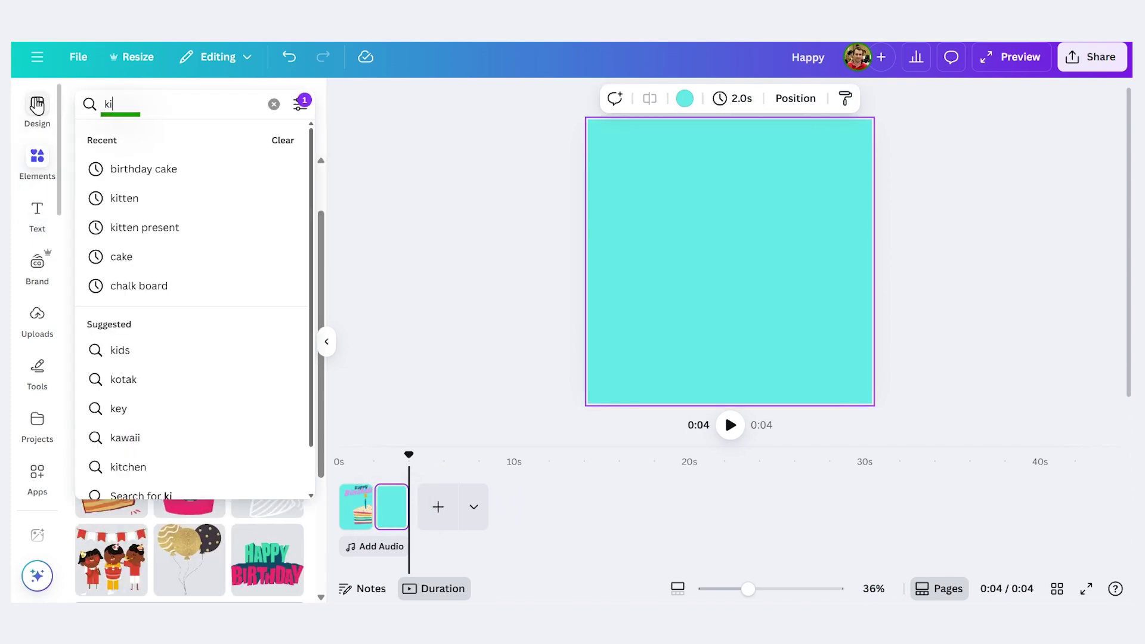
text(tten)
key(Return)
click(128, 140)
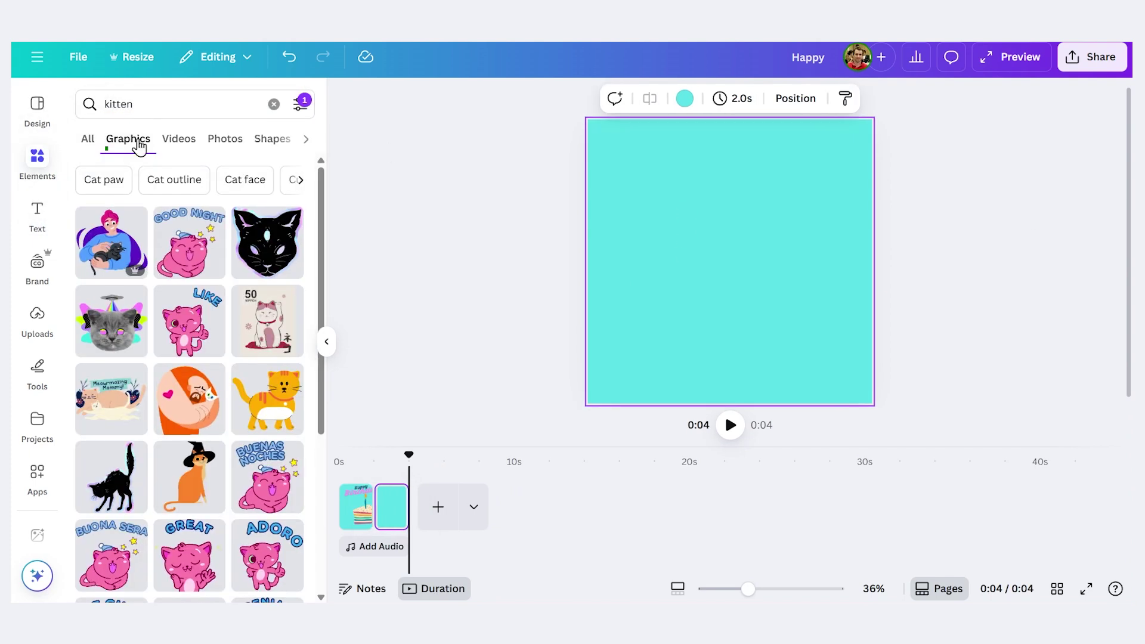
scroll(119, 273, down, 1)
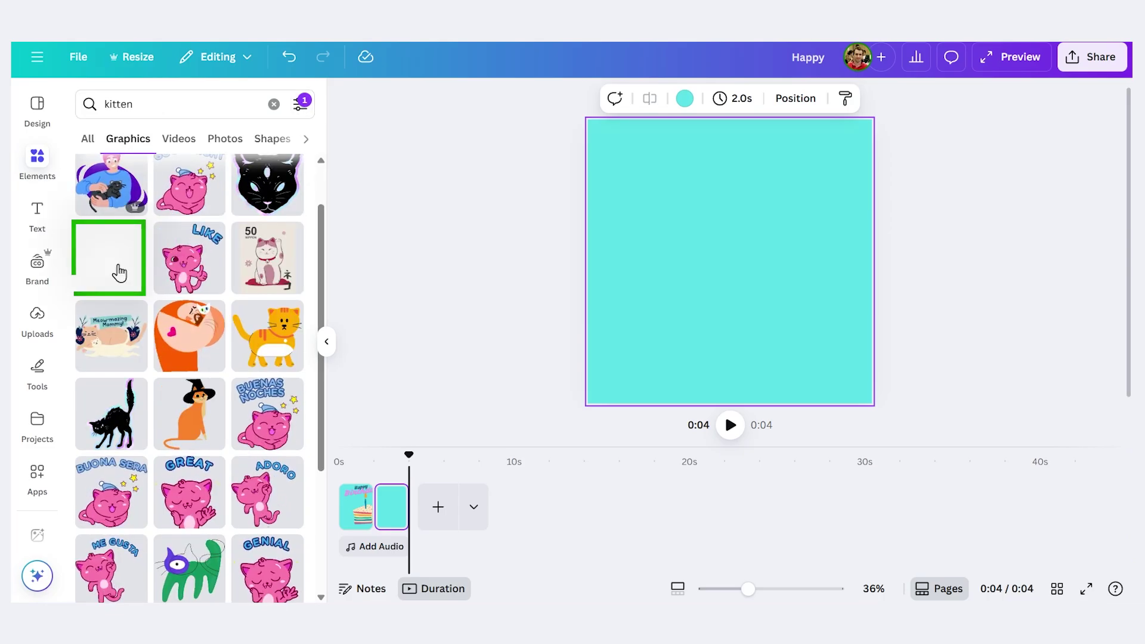
click(119, 273)
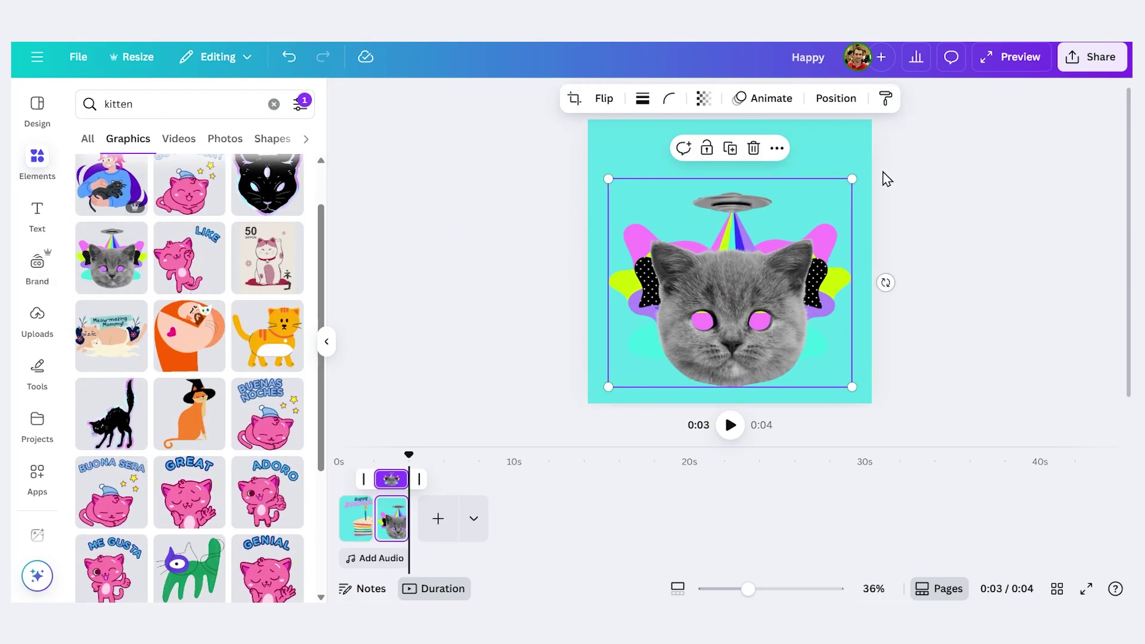
Set the second page's background colour to pink
click(863, 154)
click(644, 97)
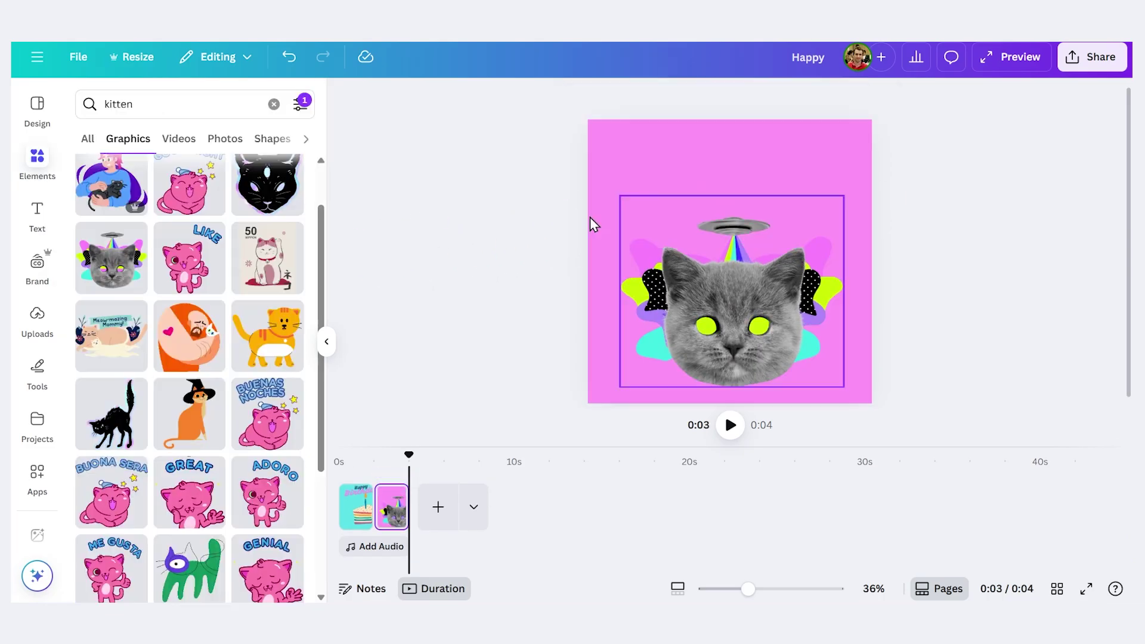
click(409, 169)
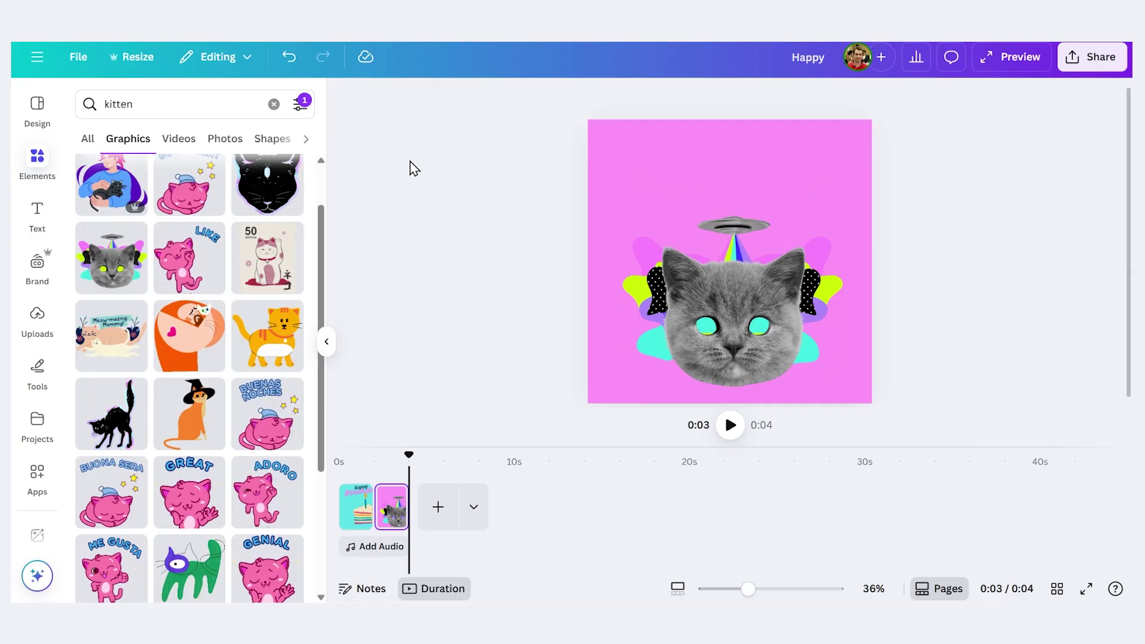
Add an 'Enjoy Your Special Day' text box and set its text colour to cyan
click(36, 220)
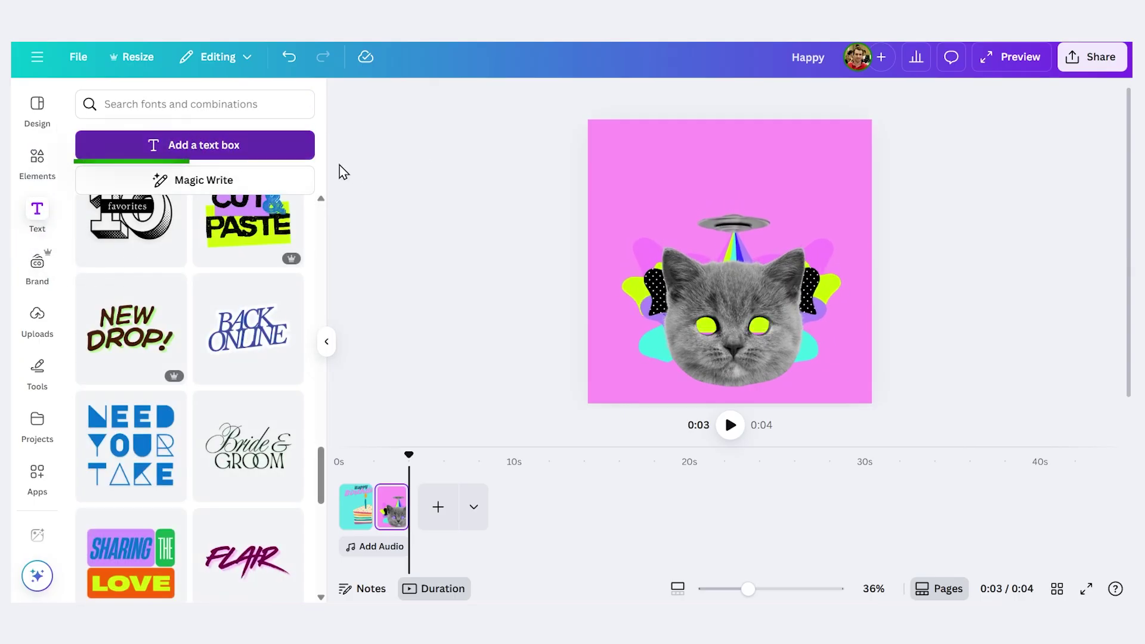
click(256, 149)
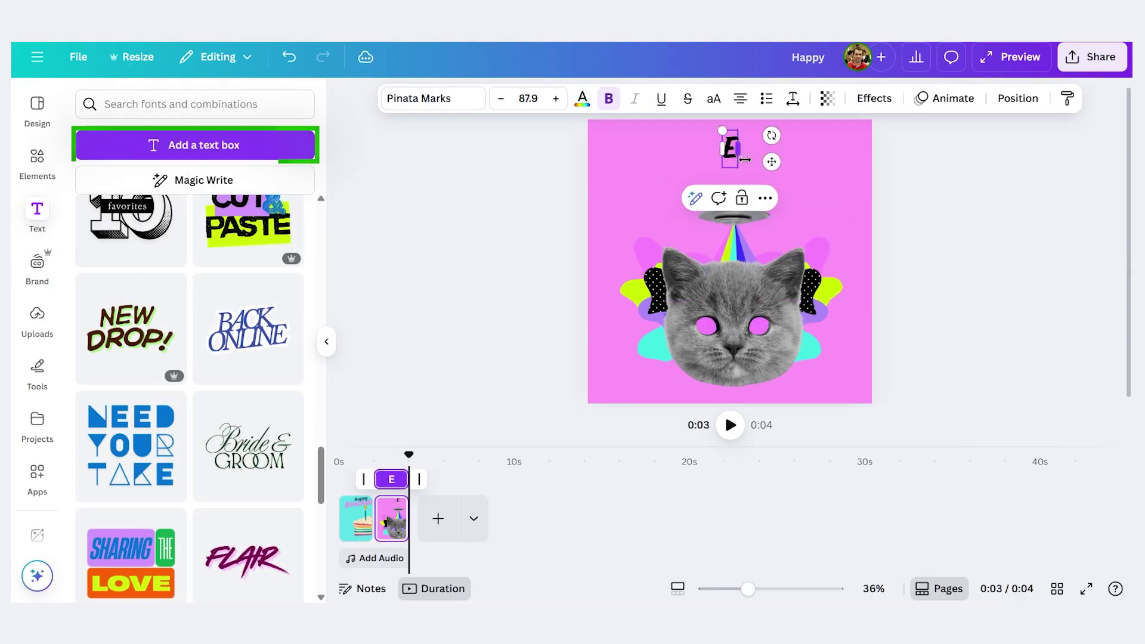
text(njoy Your Special Day)
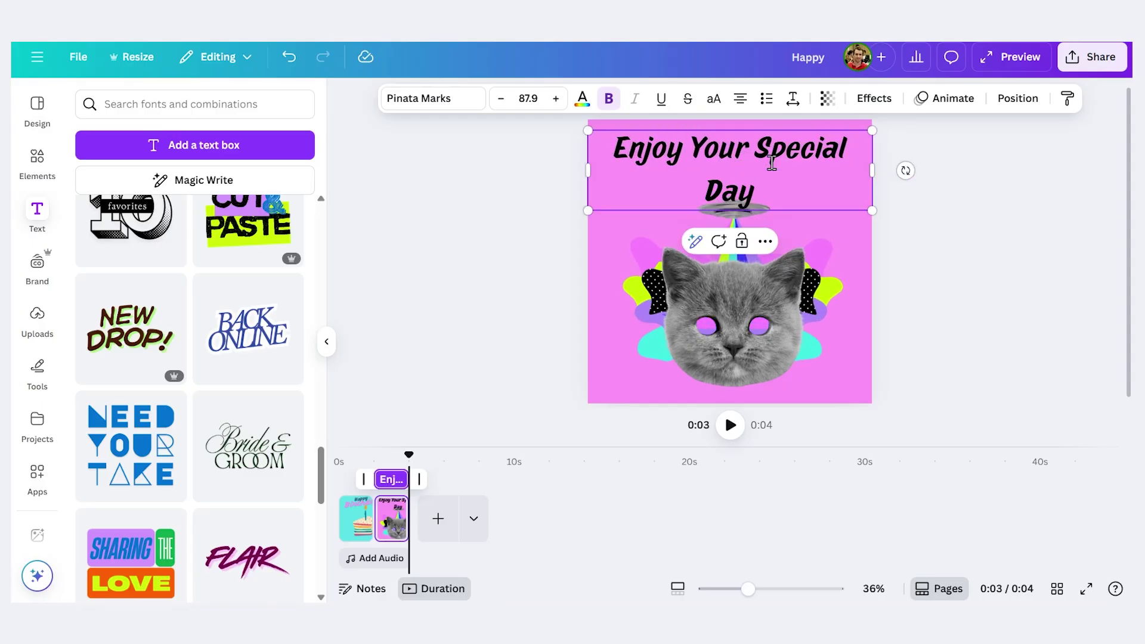
click(581, 97)
click(273, 436)
click(817, 122)
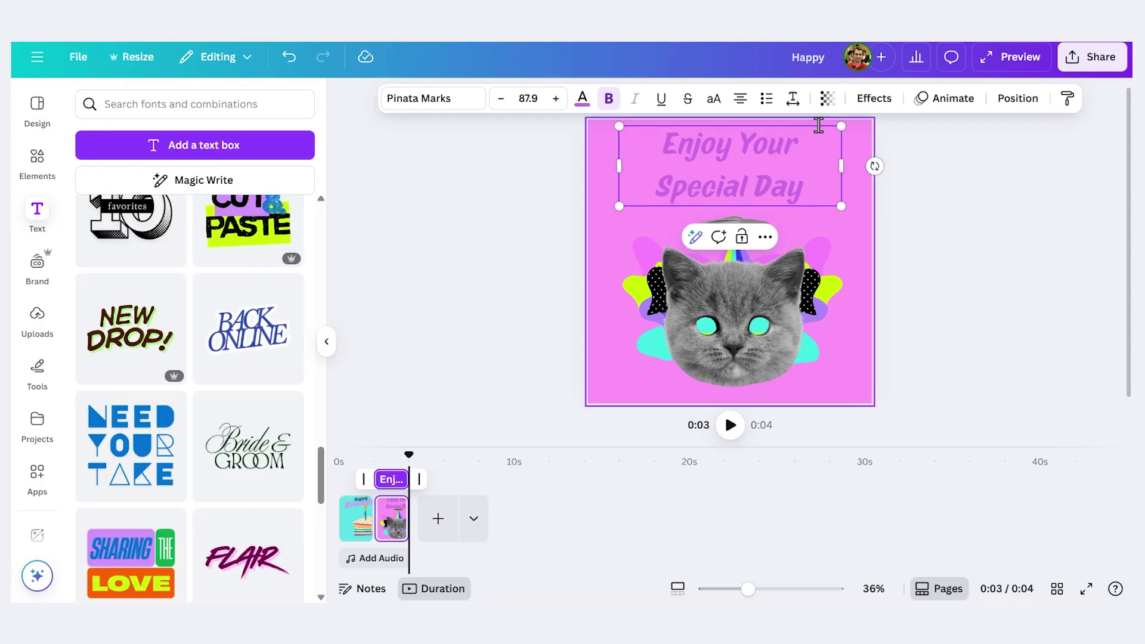
Give the text a white outline with thickness 110
click(874, 98)
click(268, 277)
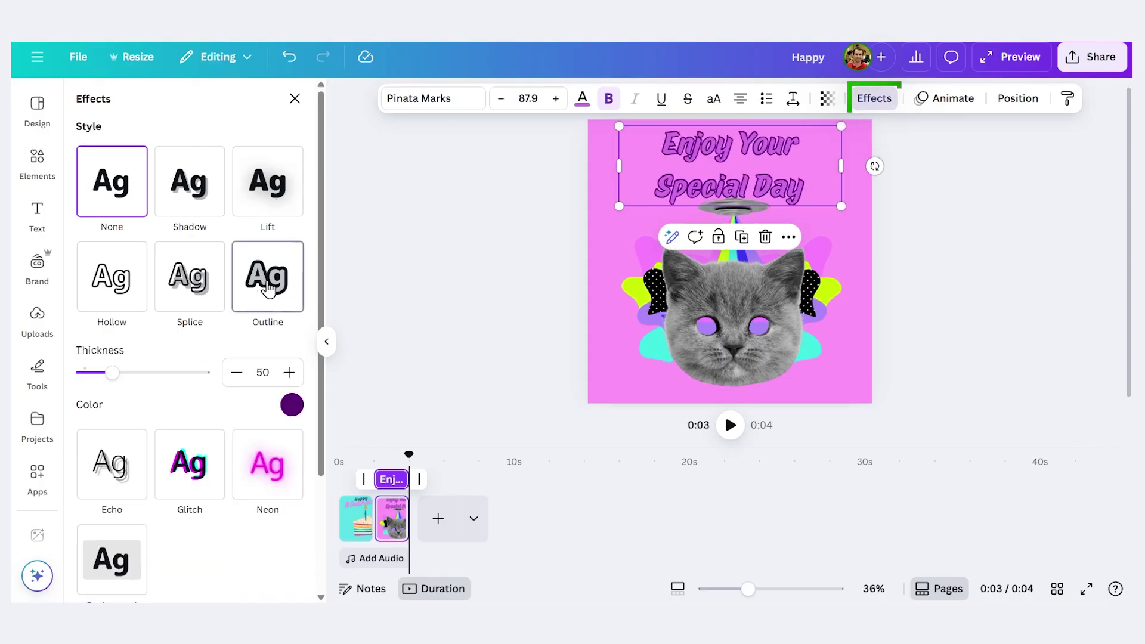
drag(112, 373, 151, 391)
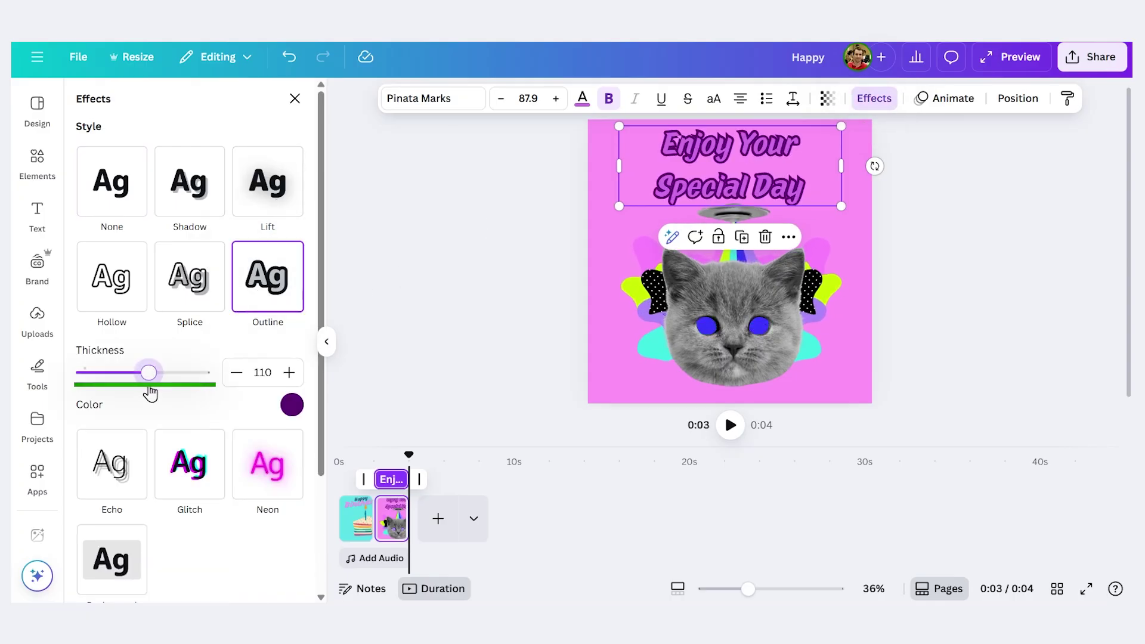
click(292, 405)
click(262, 350)
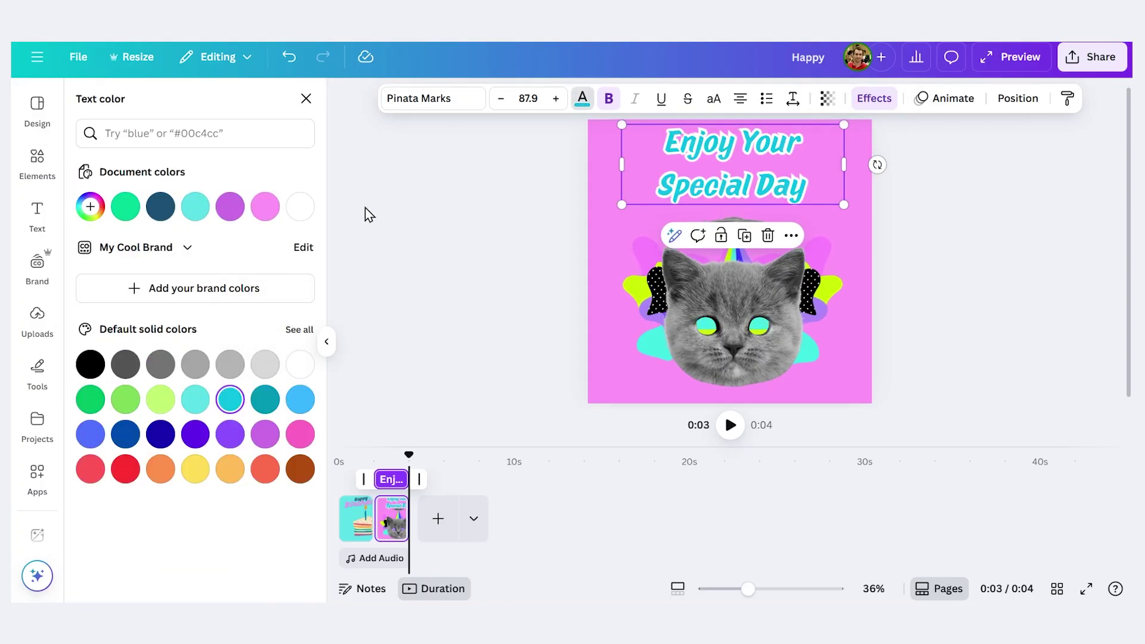
key(Escape)
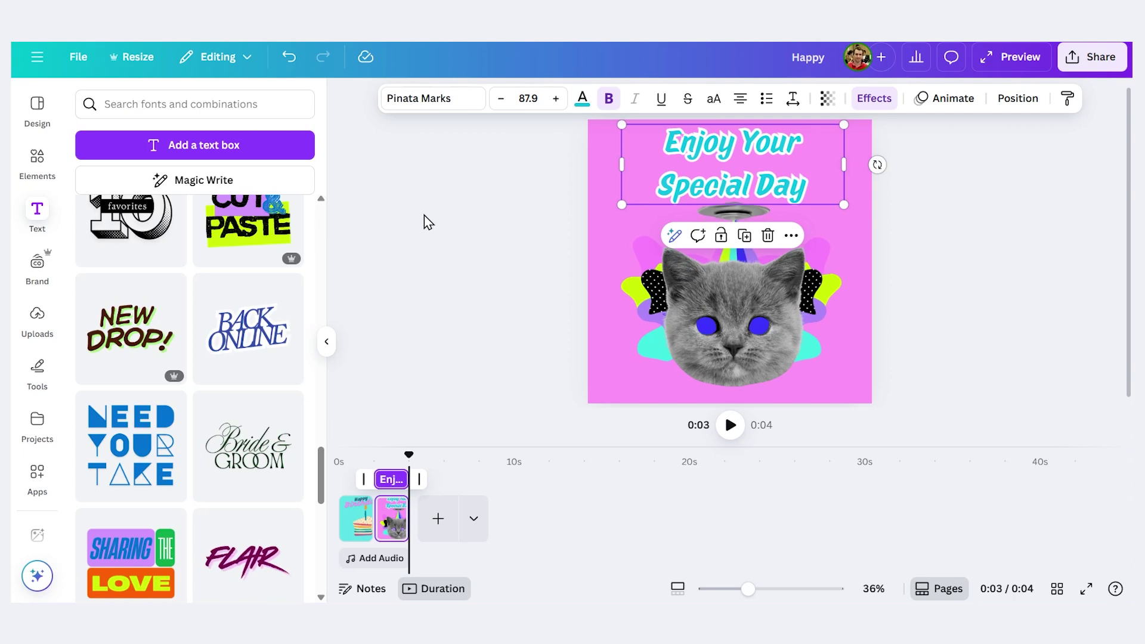
click(424, 216)
click(1016, 60)
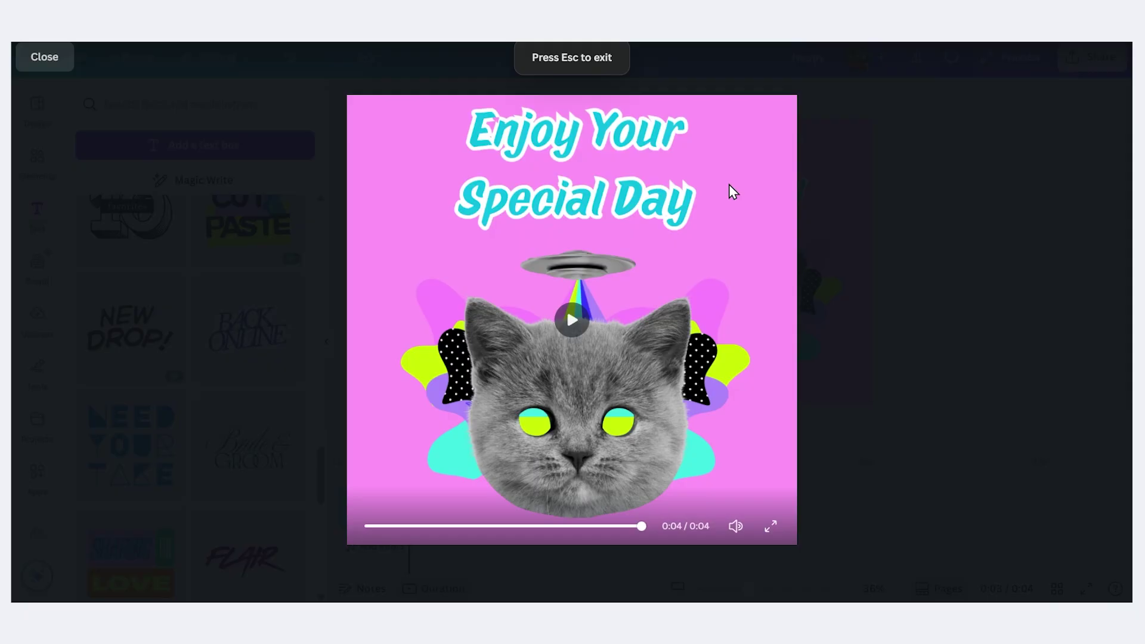
key(Escape)
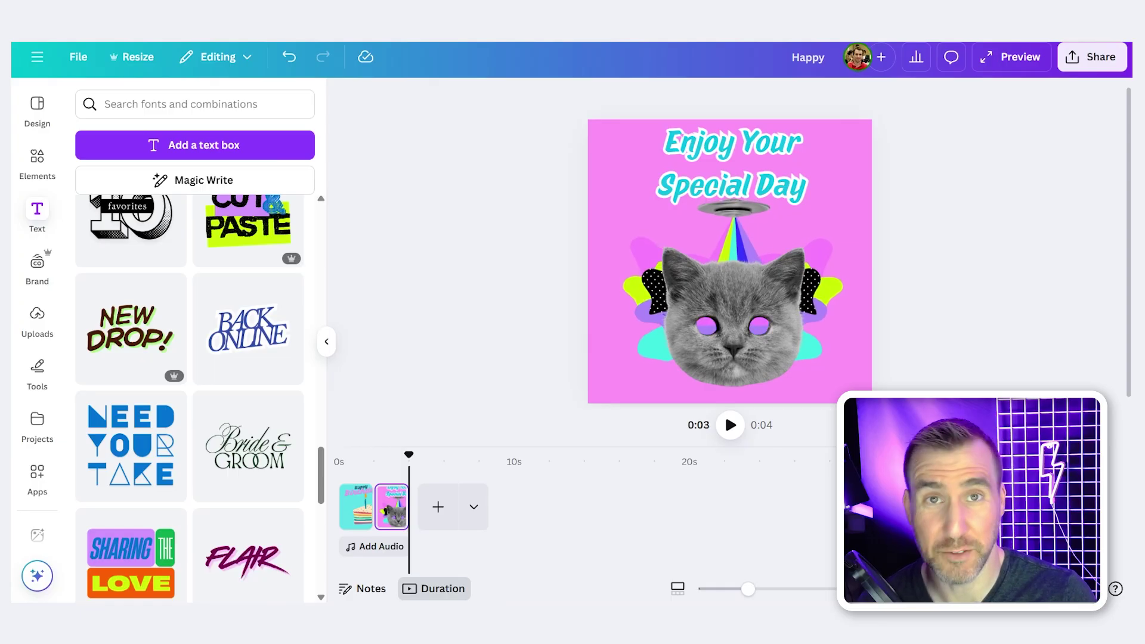
Download pages 1–2 of the design as a GIF file
click(1088, 65)
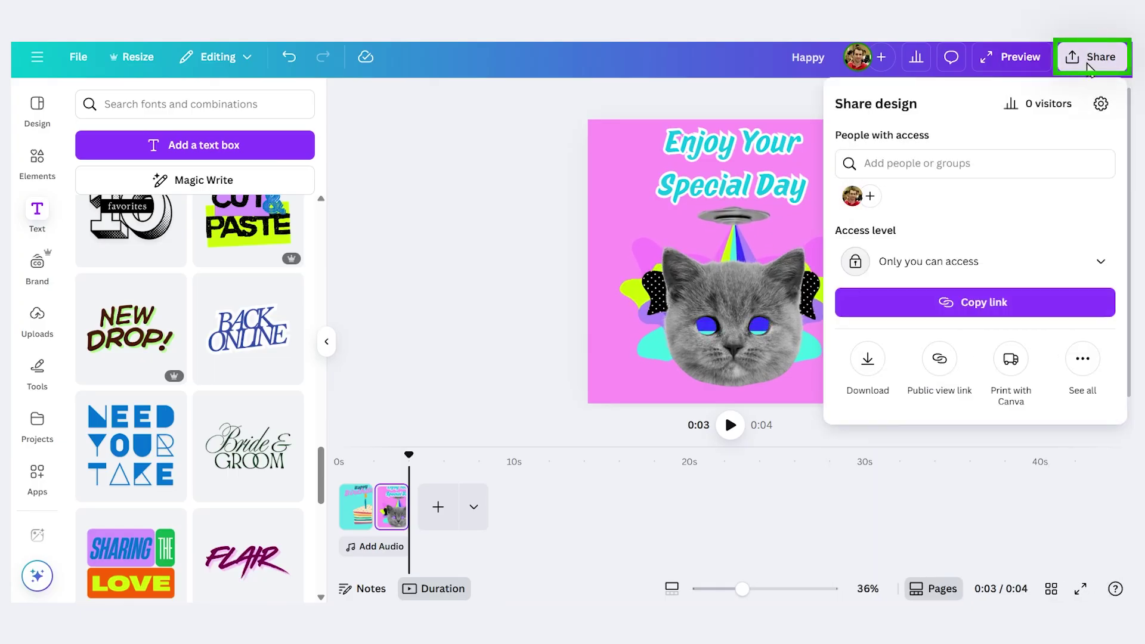
click(867, 366)
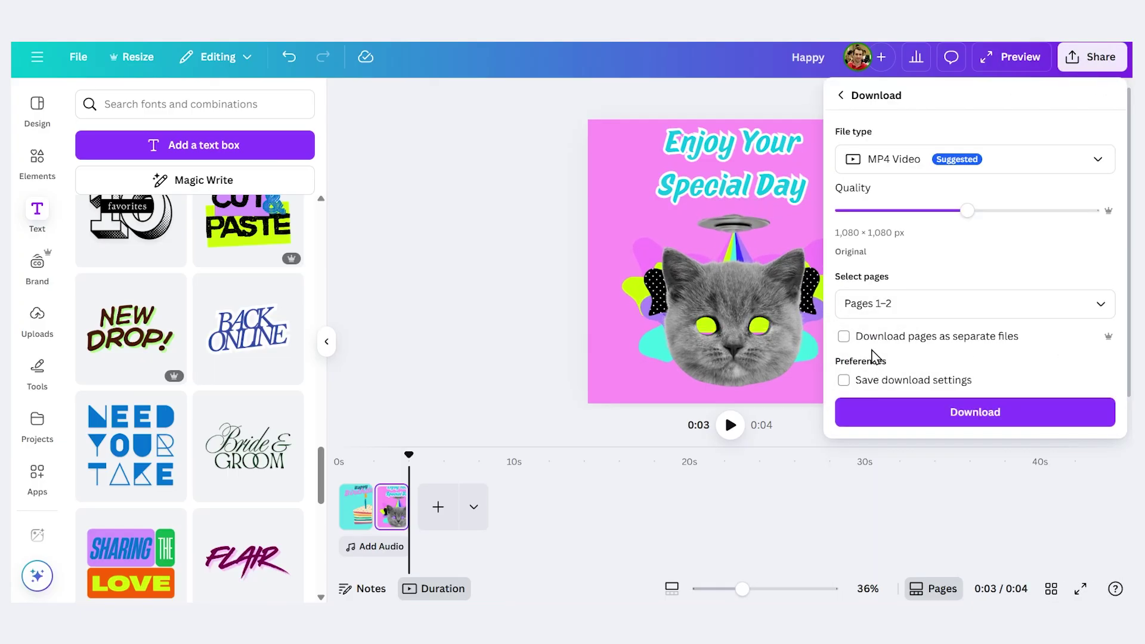
click(1091, 167)
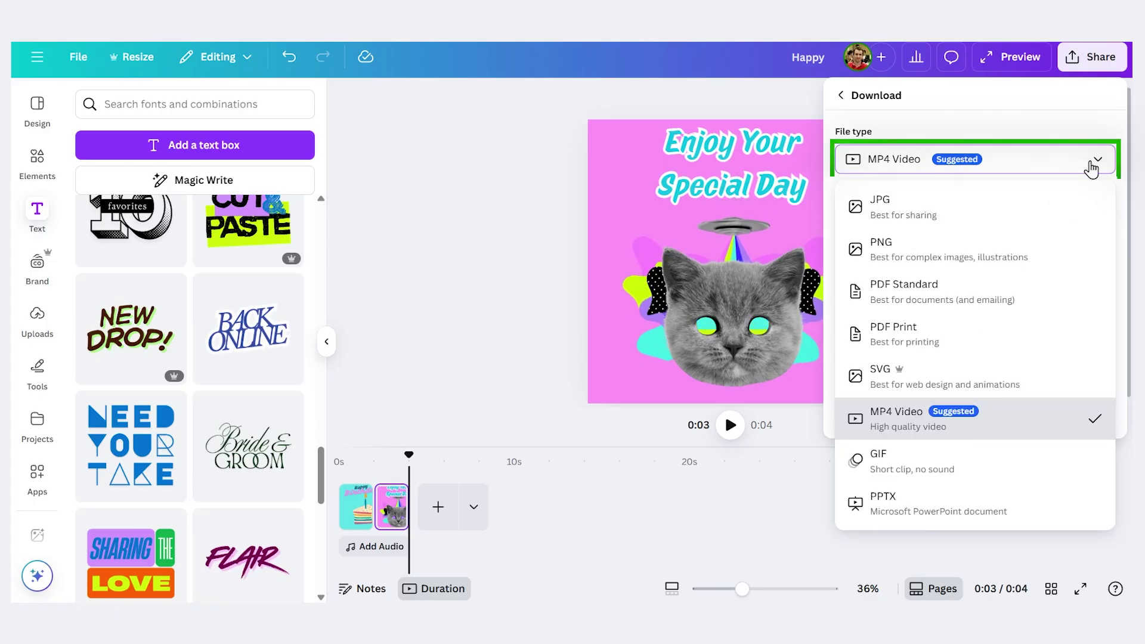
click(932, 474)
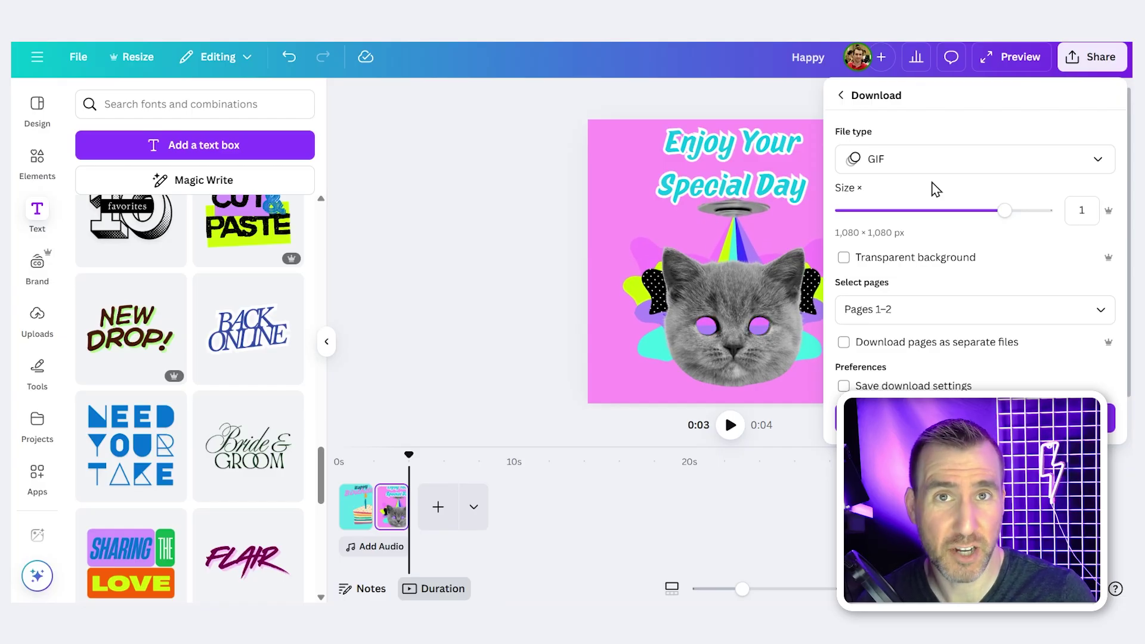
click(949, 169)
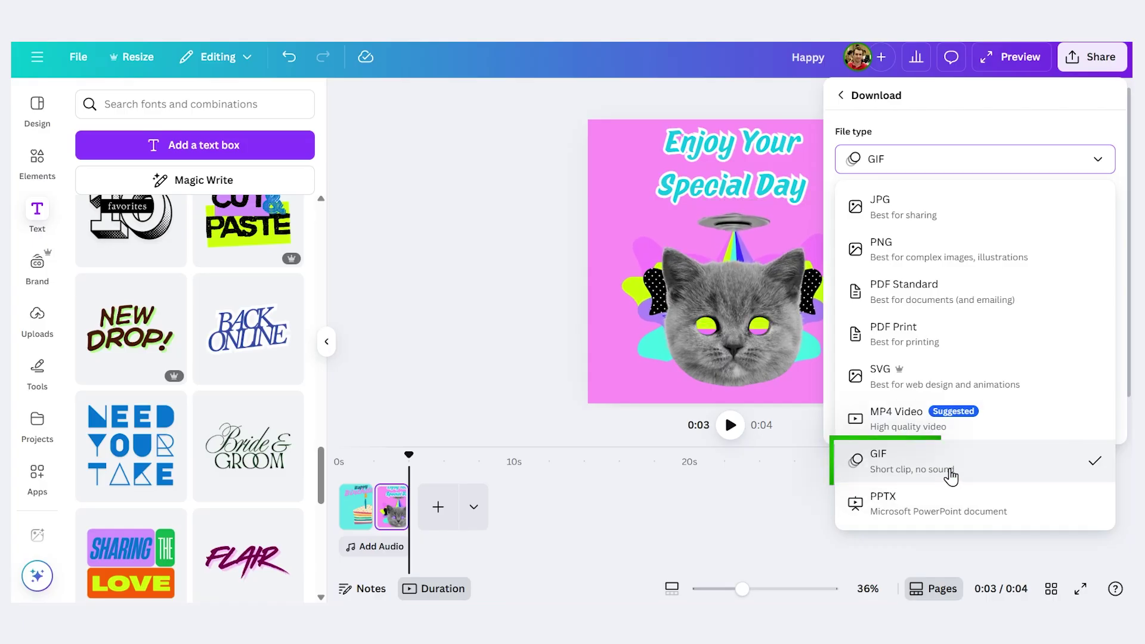
click(971, 107)
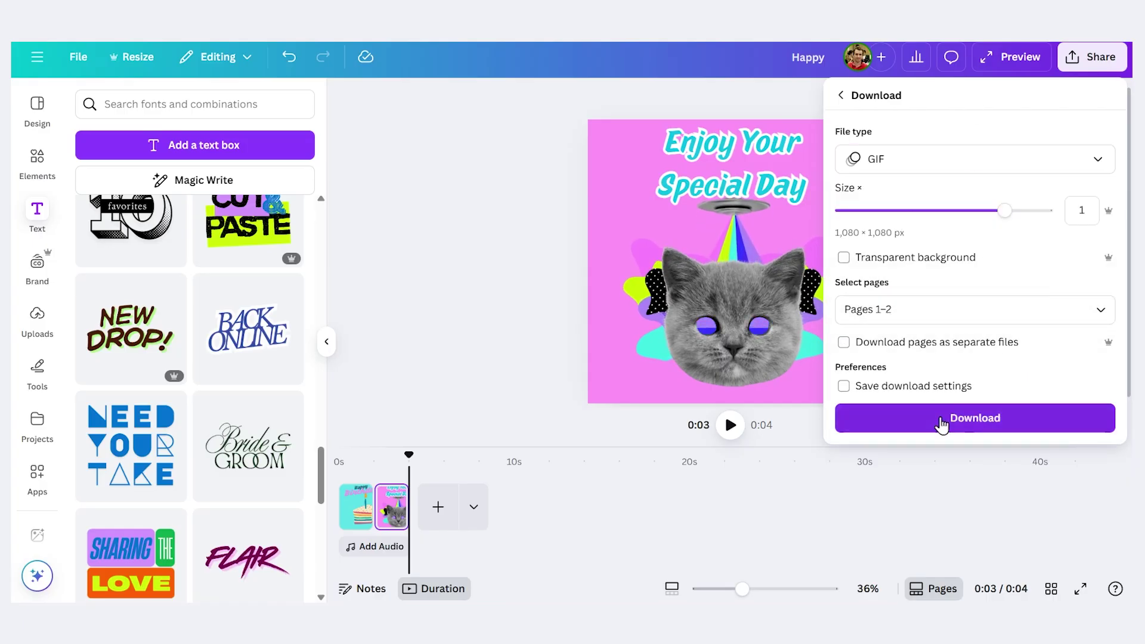
click(869, 422)
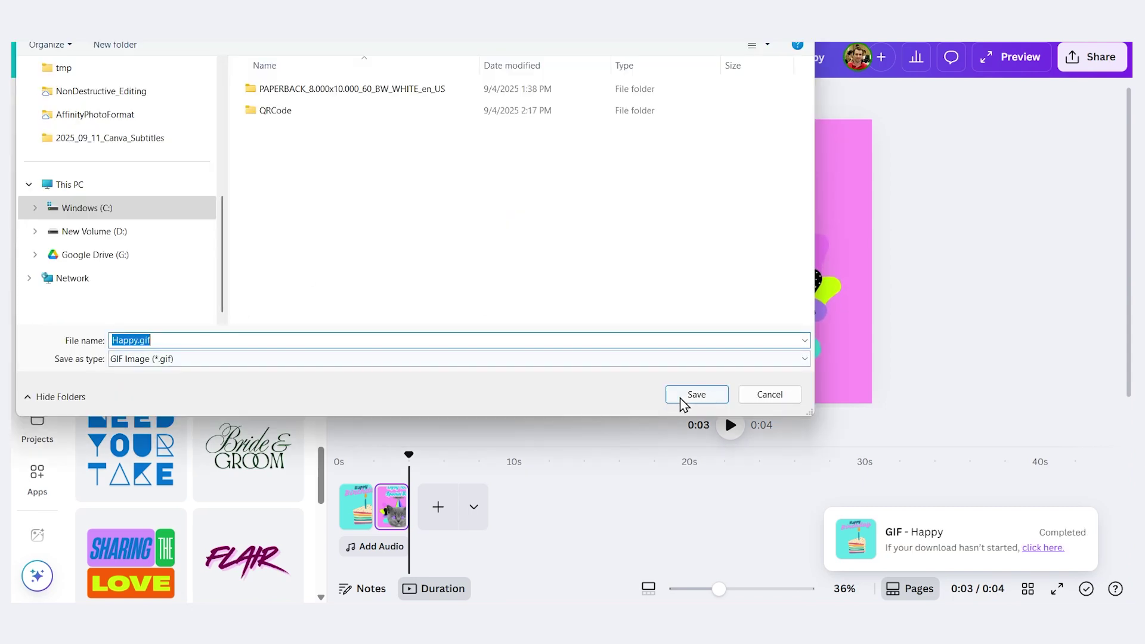
Save the two-page animation as Happy.gif and open the folder holding the download
click(696, 395)
click(1042, 54)
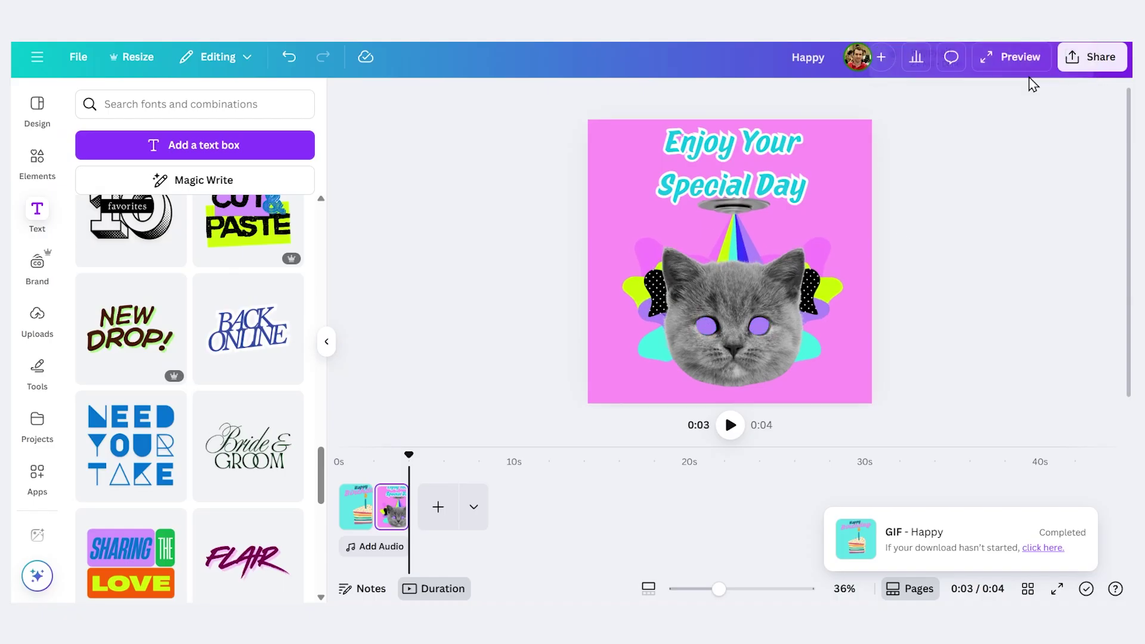
Play Happy.gif from the tmp folder, then add a blank third page in Canva
click(421, 243)
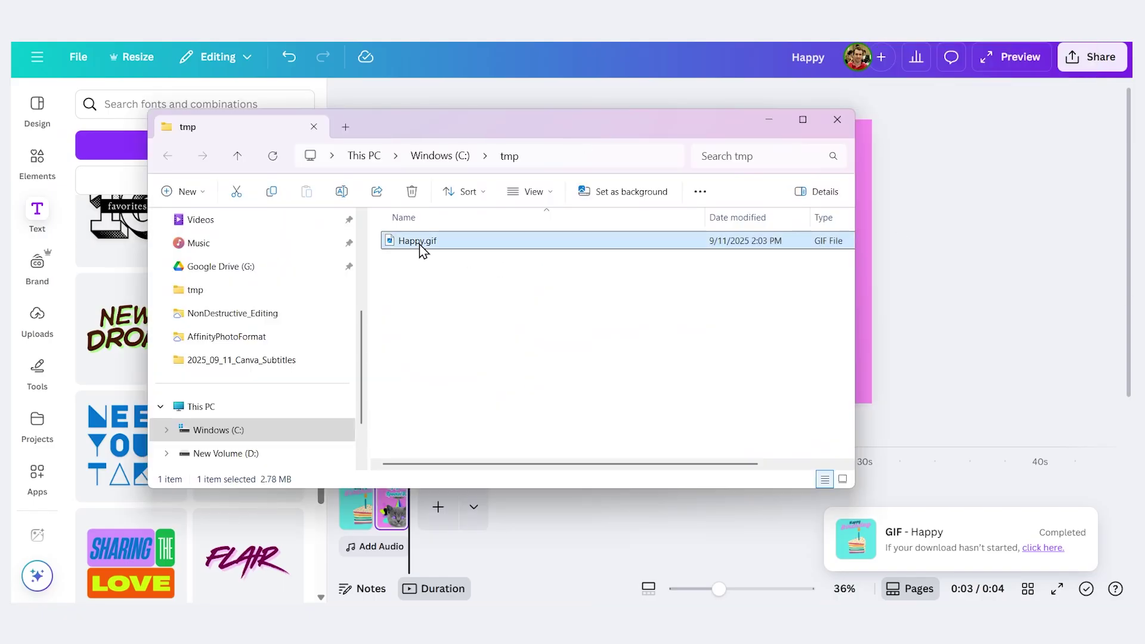
double_click(420, 243)
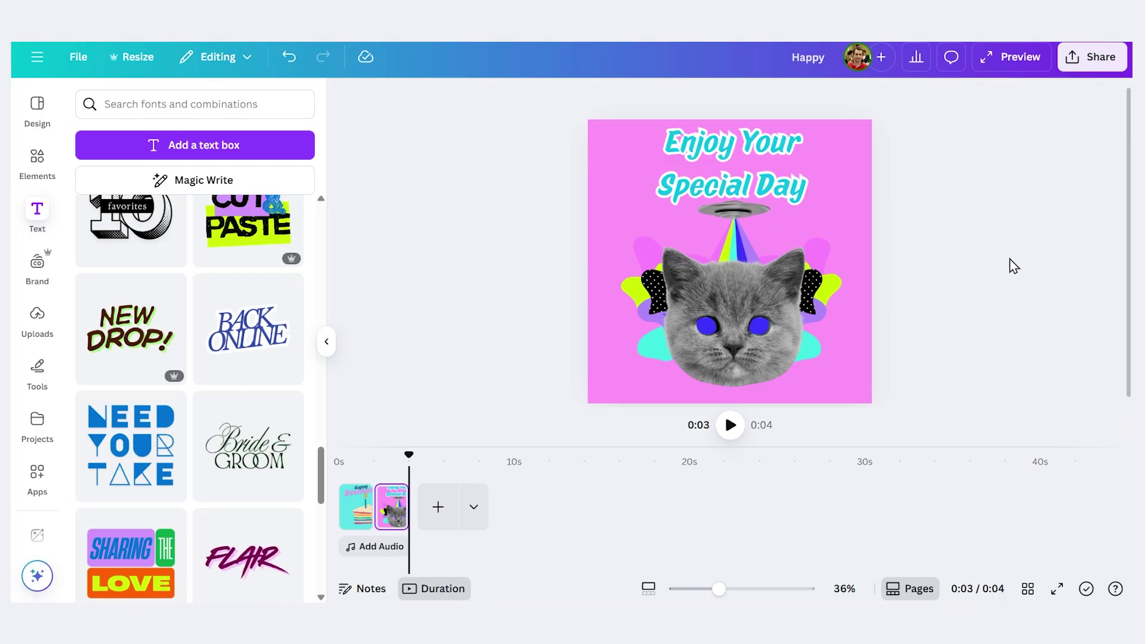
click(439, 509)
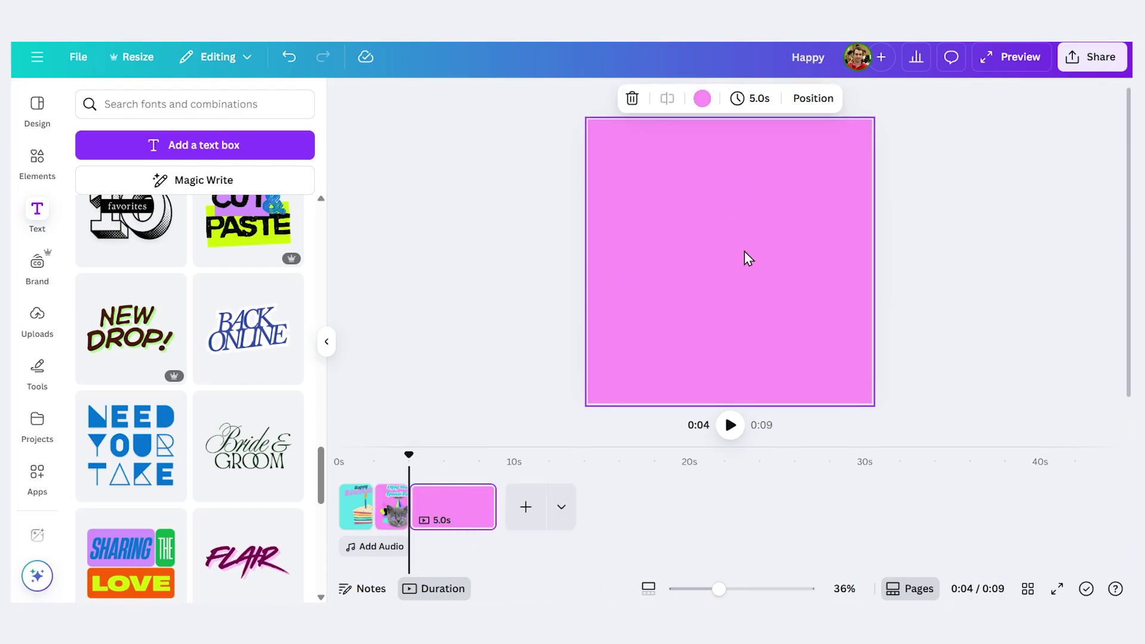
Search templates for 'birthday' and apply the Green White Simple Happy Birthday template to page three
click(36, 108)
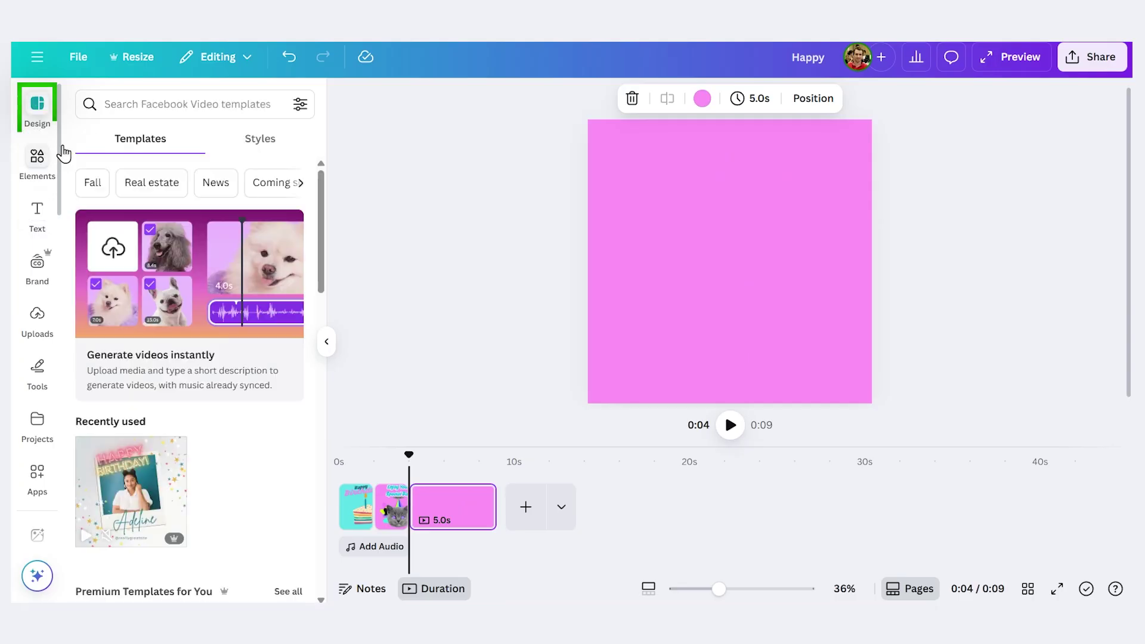
click(163, 105)
text(birt)
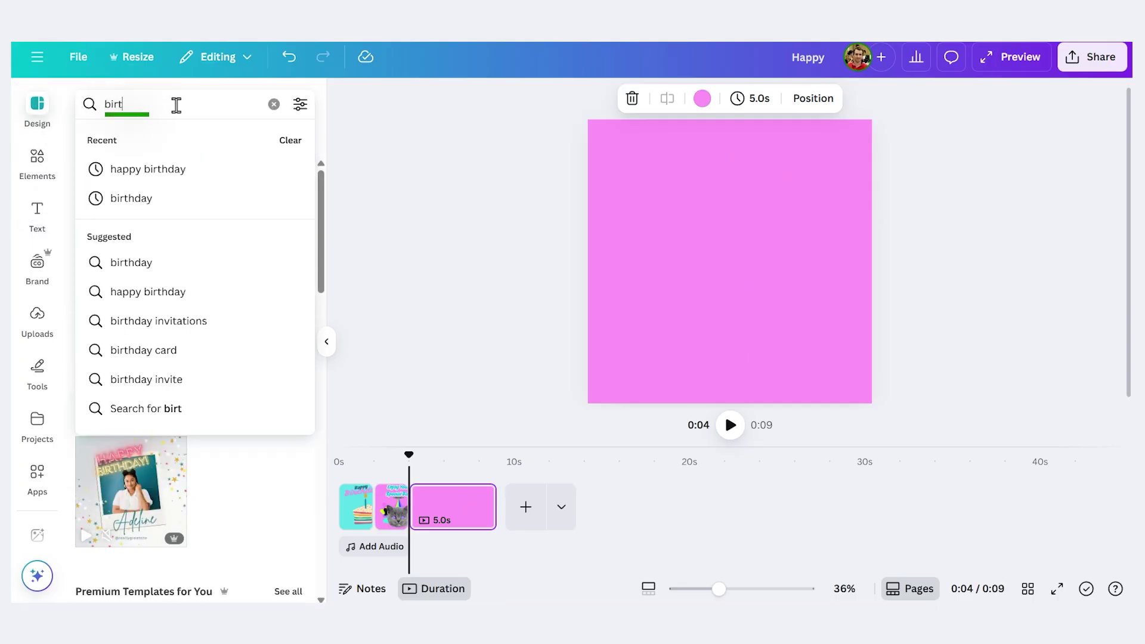
text(hday)
key(Return)
scroll(334, 280, down, 3)
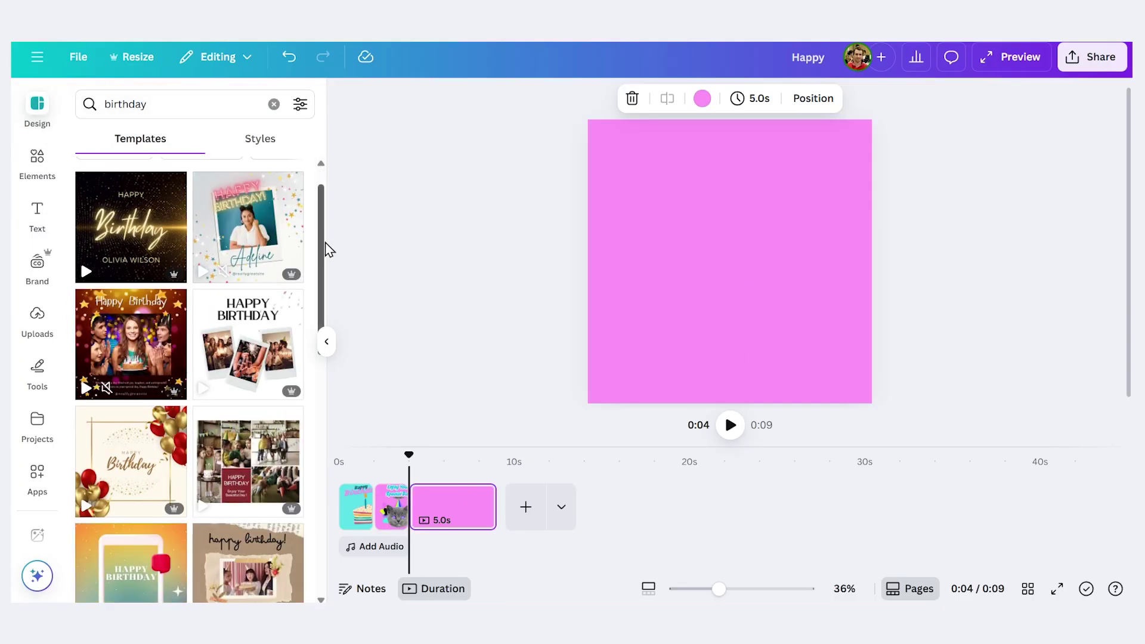
scroll(337, 303, down, 5)
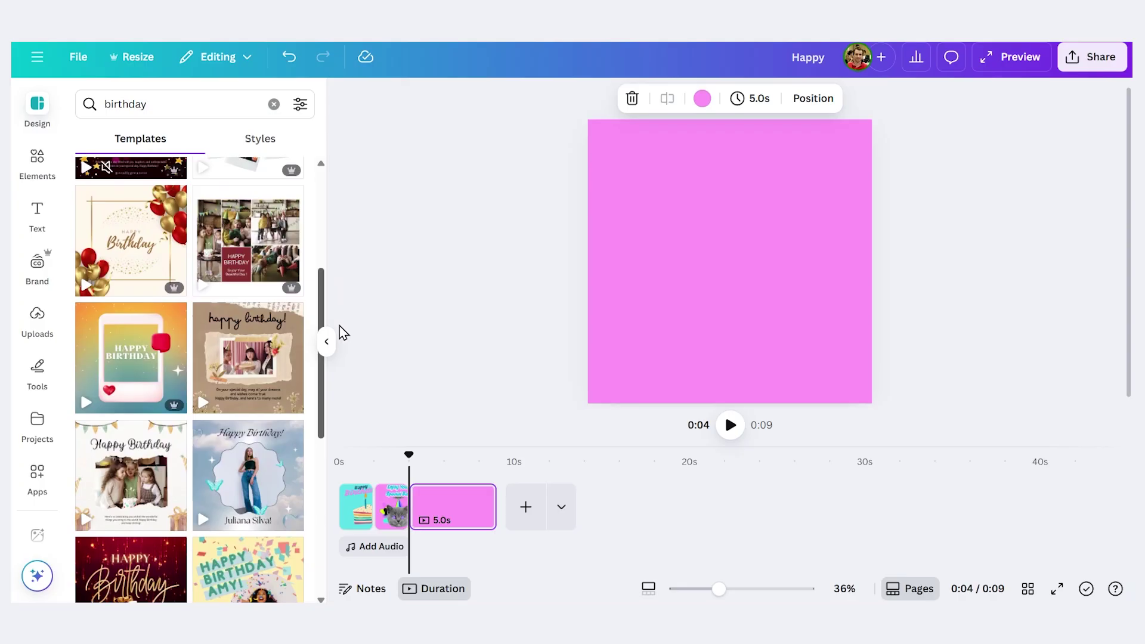
scroll(345, 371, down, 6)
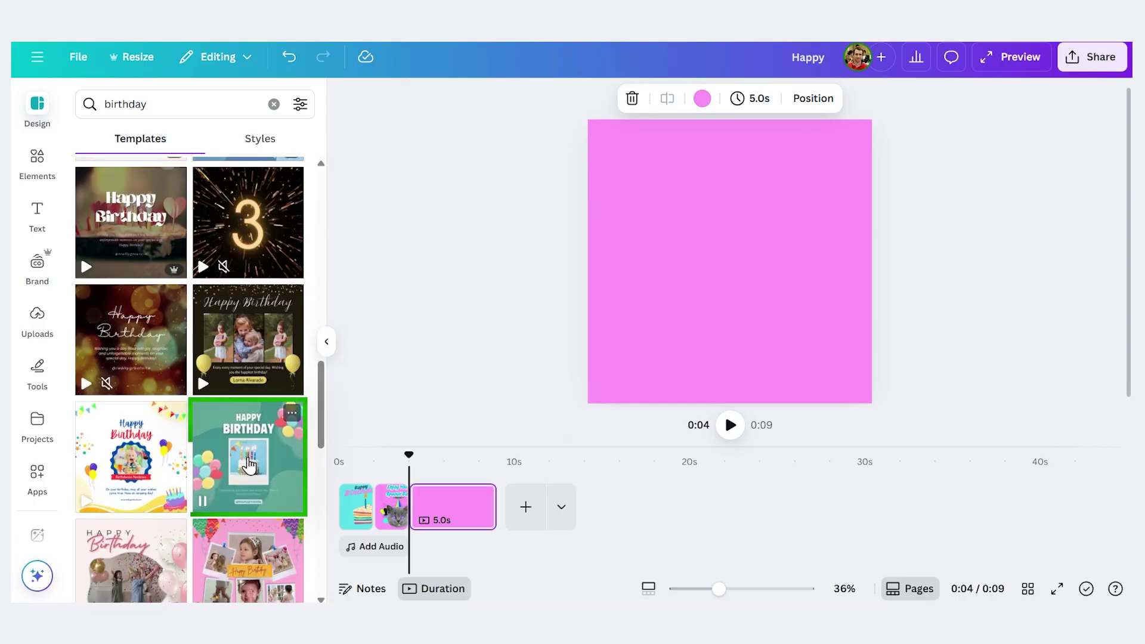
click(249, 465)
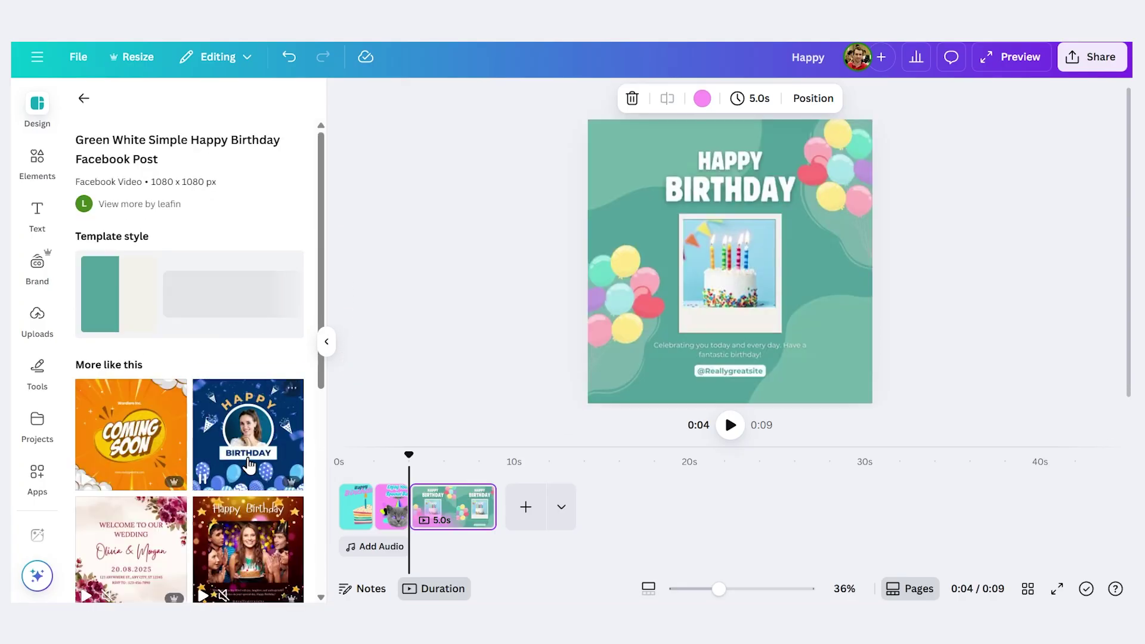
Select the BIRTHDAY headline and undo to restore the pink 'HAPPY BIRTHDAY TO ME!' text
click(740, 192)
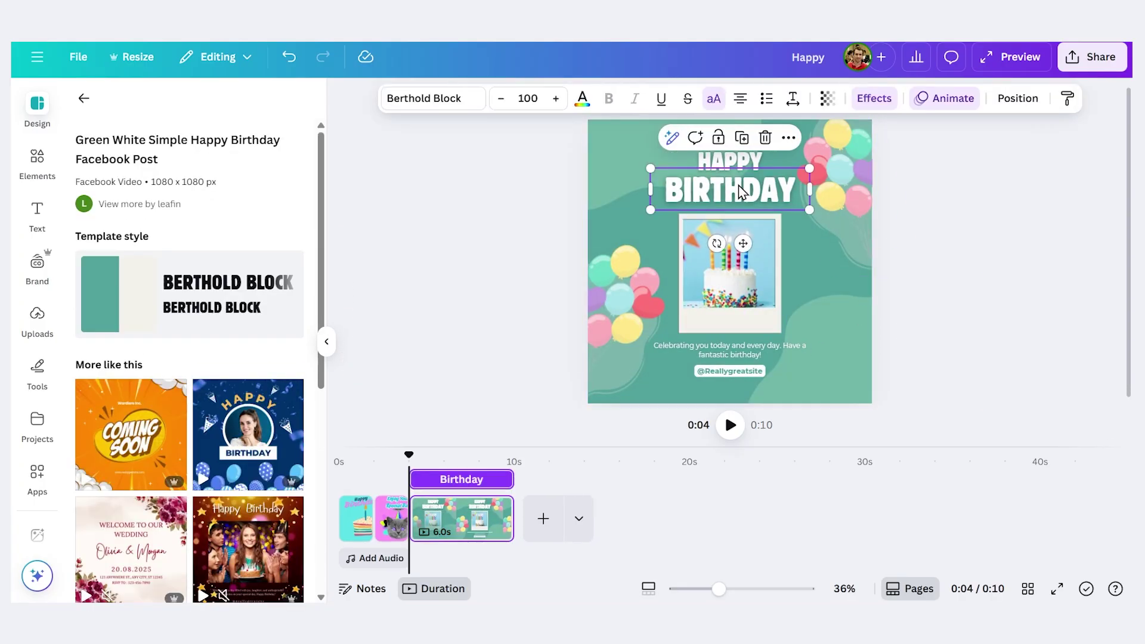
key(ctrl+z)
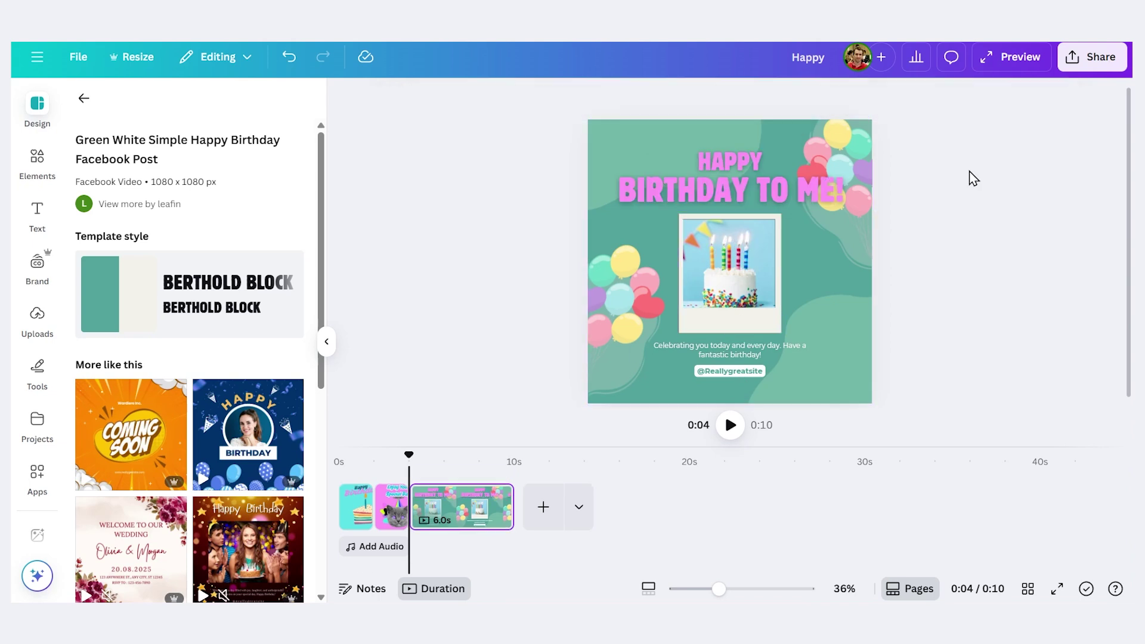